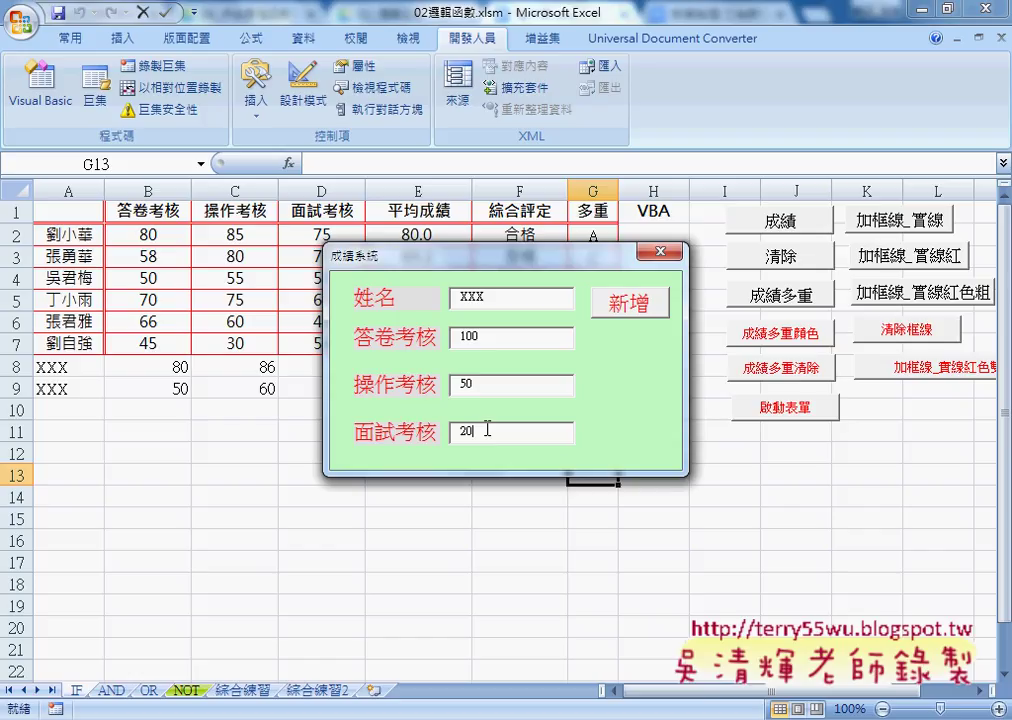
# Try Tab in the 面試考核 box, then close the 成績系統 entry form
pyautogui.press('Tab')
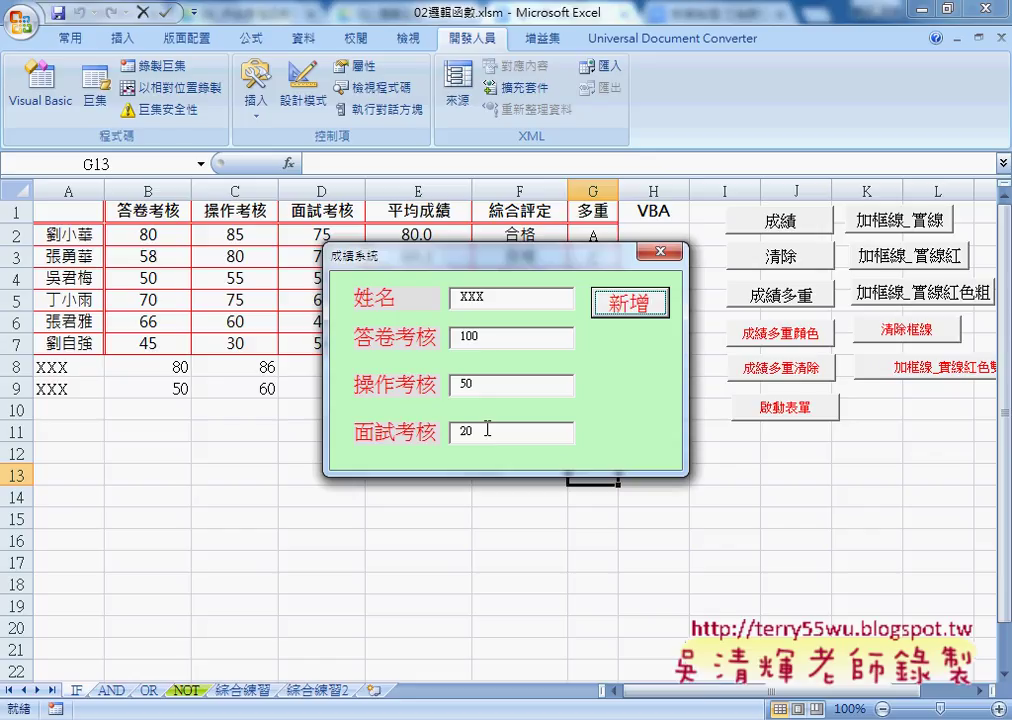
pyautogui.click(487, 428)
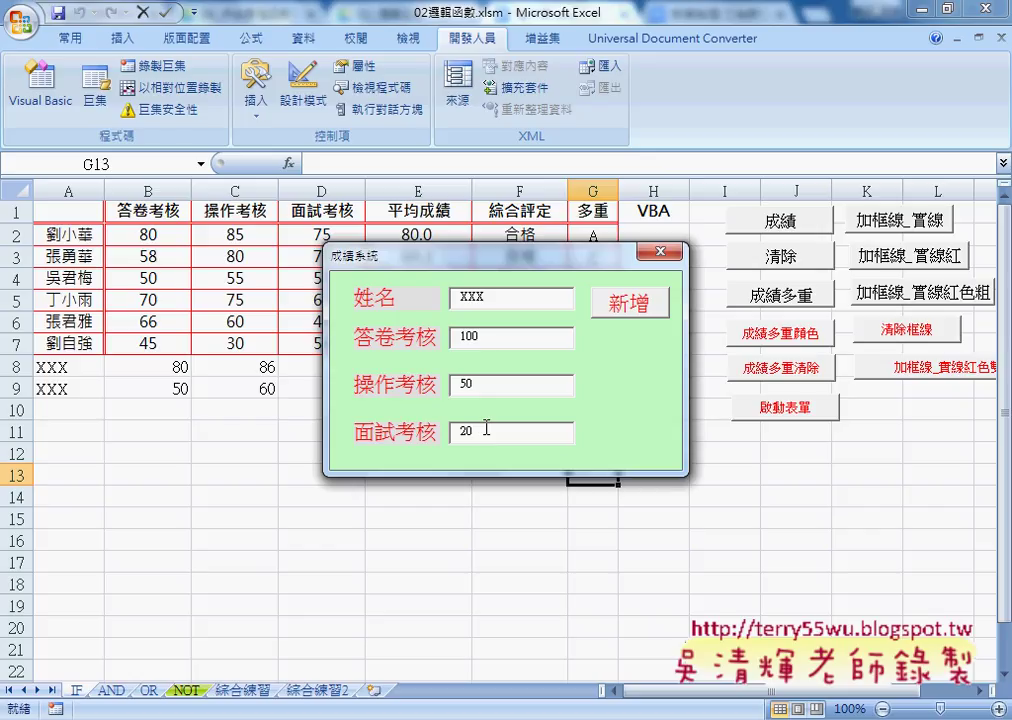
pyautogui.click(659, 252)
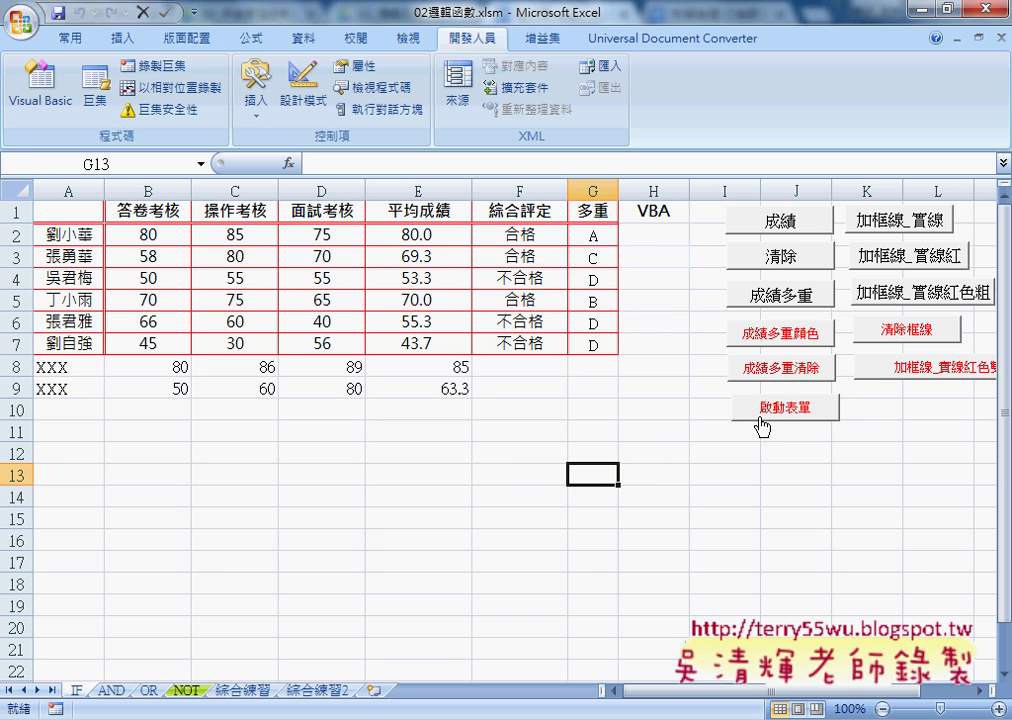
# Open the Visual Basic editor and the code behind the 面試考核 TextBox on the form
pyautogui.click(40, 85)
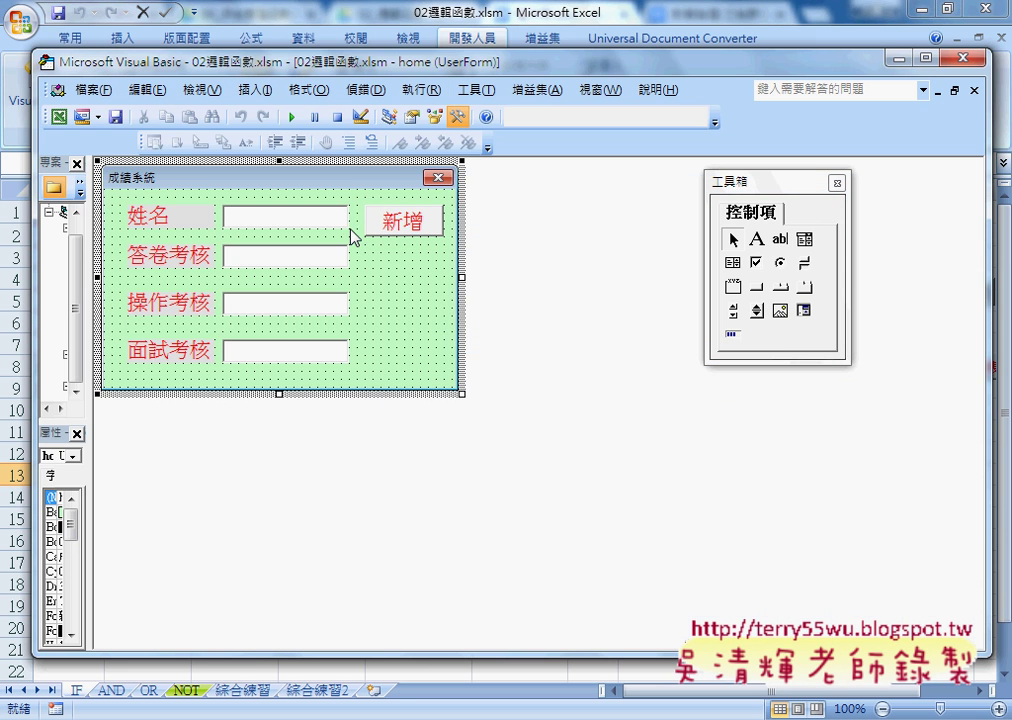
pyautogui.click(287, 358)
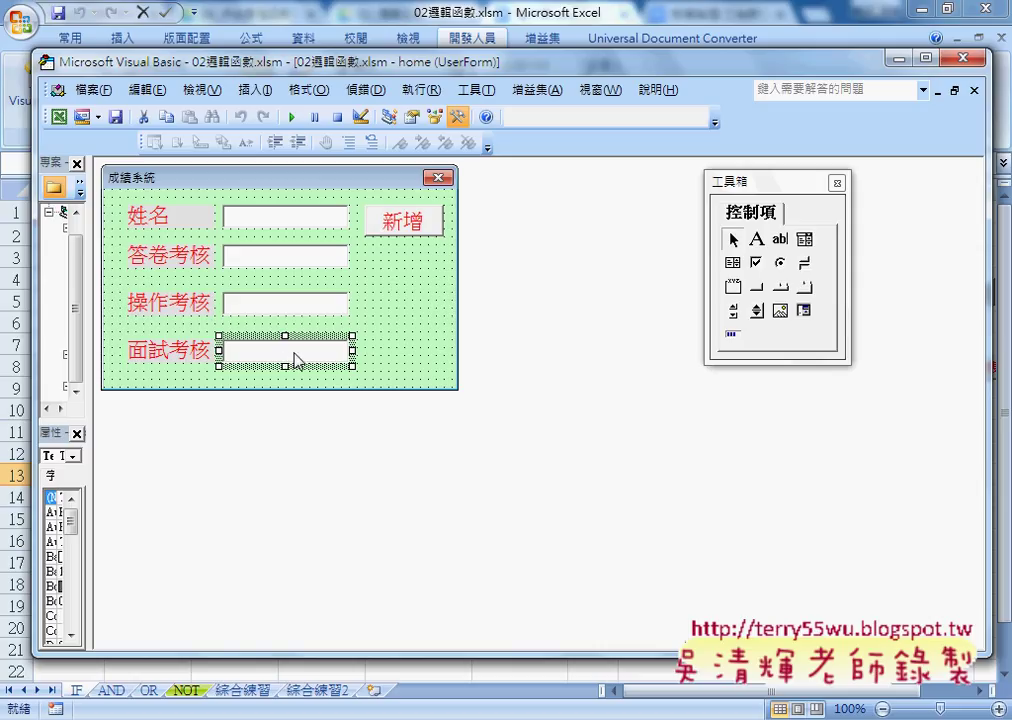
pyautogui.doubleClick(296, 360)
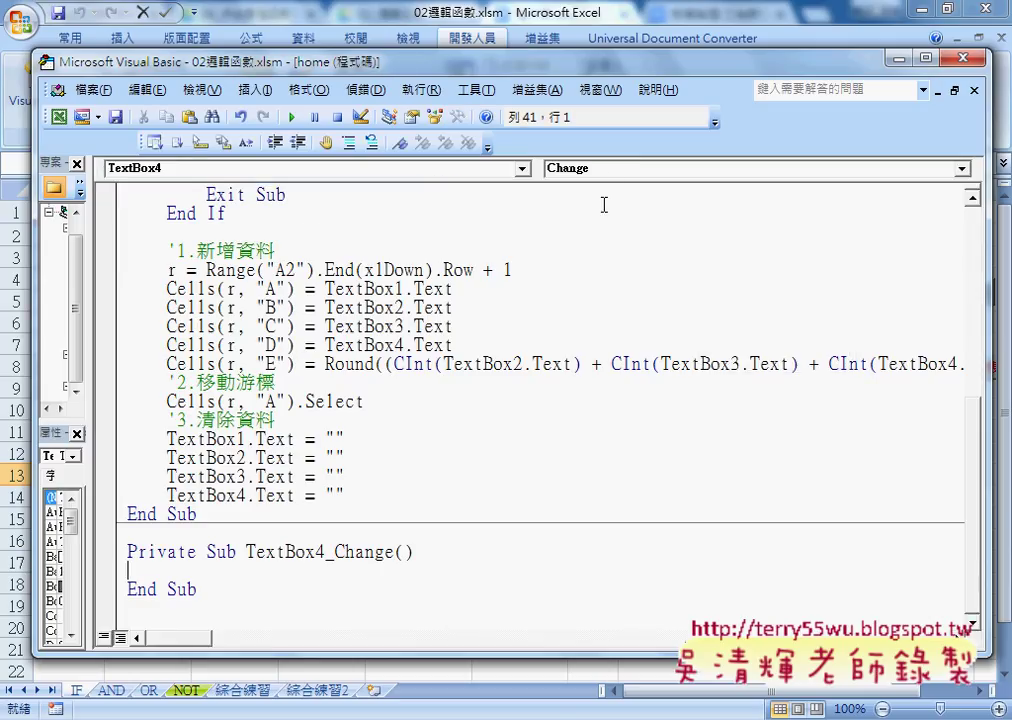
# Choose KeyDown from TextBox4's event list to create an empty TextBox4_KeyDown procedure
pyautogui.click(602, 169)
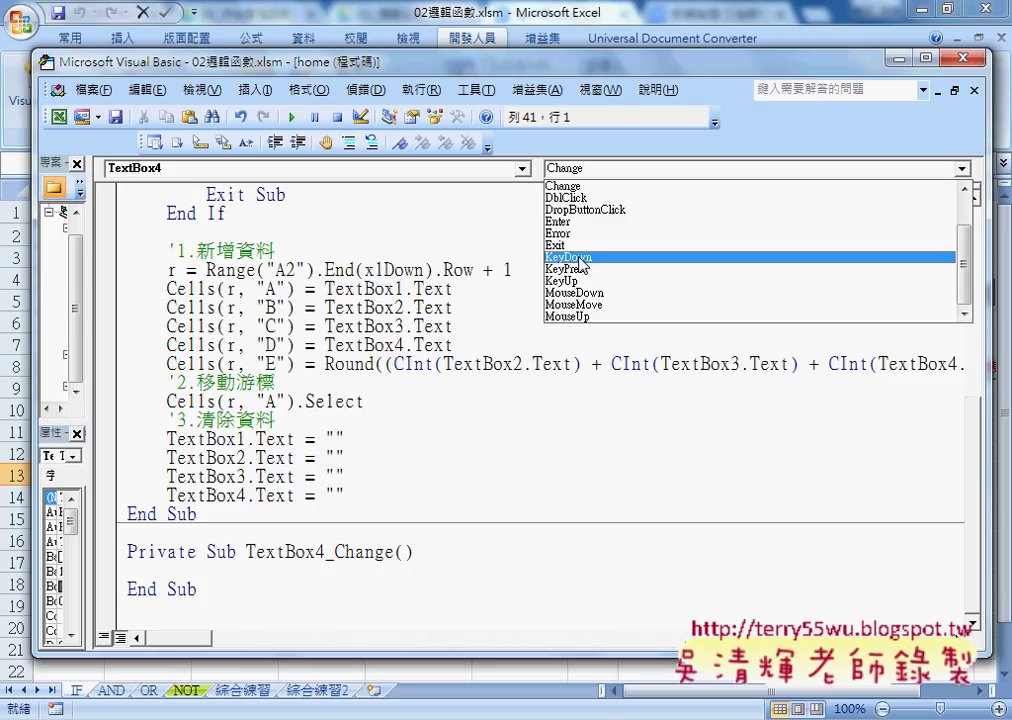
pyautogui.click(580, 258)
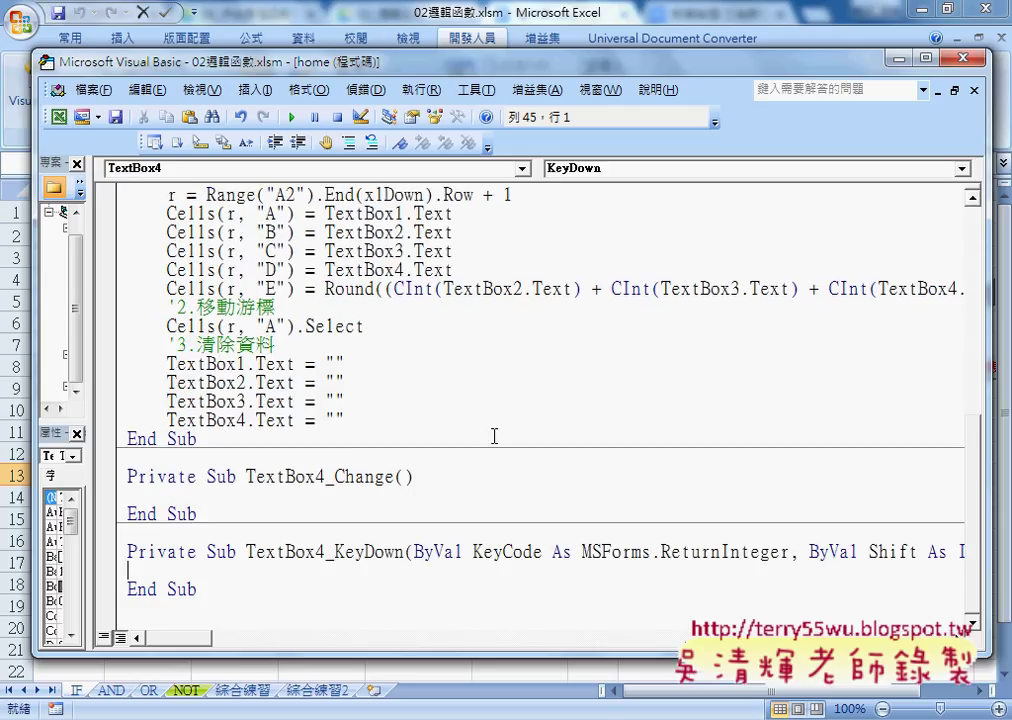
# Delete the empty TextBox4_Change procedure
pyautogui.moveTo(197, 513); pyautogui.dragTo(127, 477)
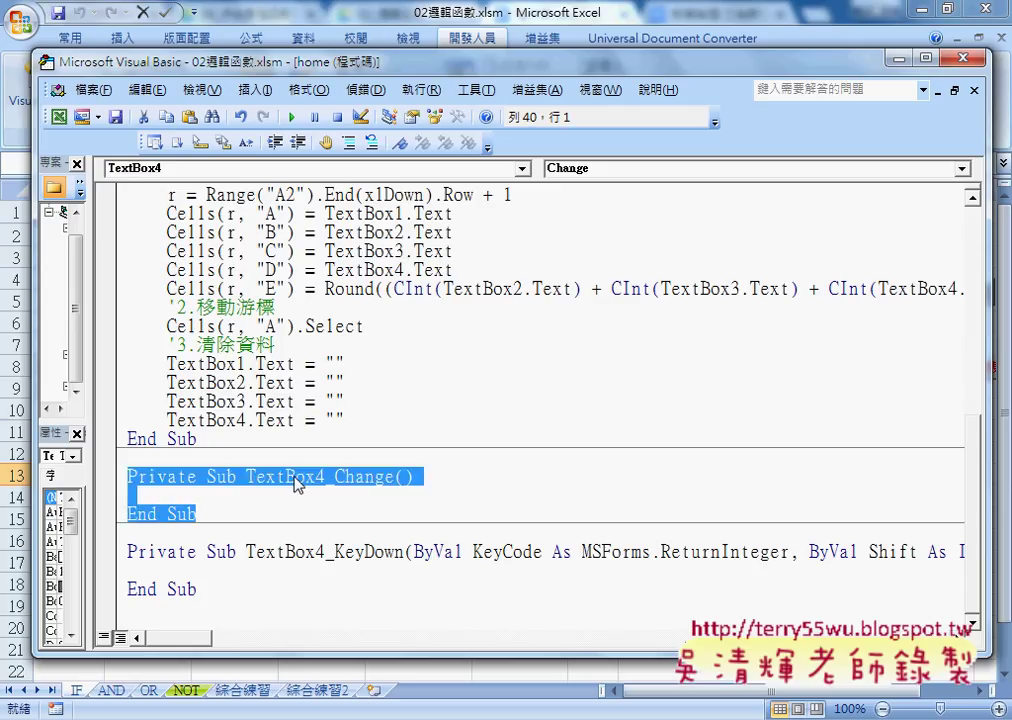
pyautogui.press('Delete')
pyautogui.scroll(3, 300, 478)
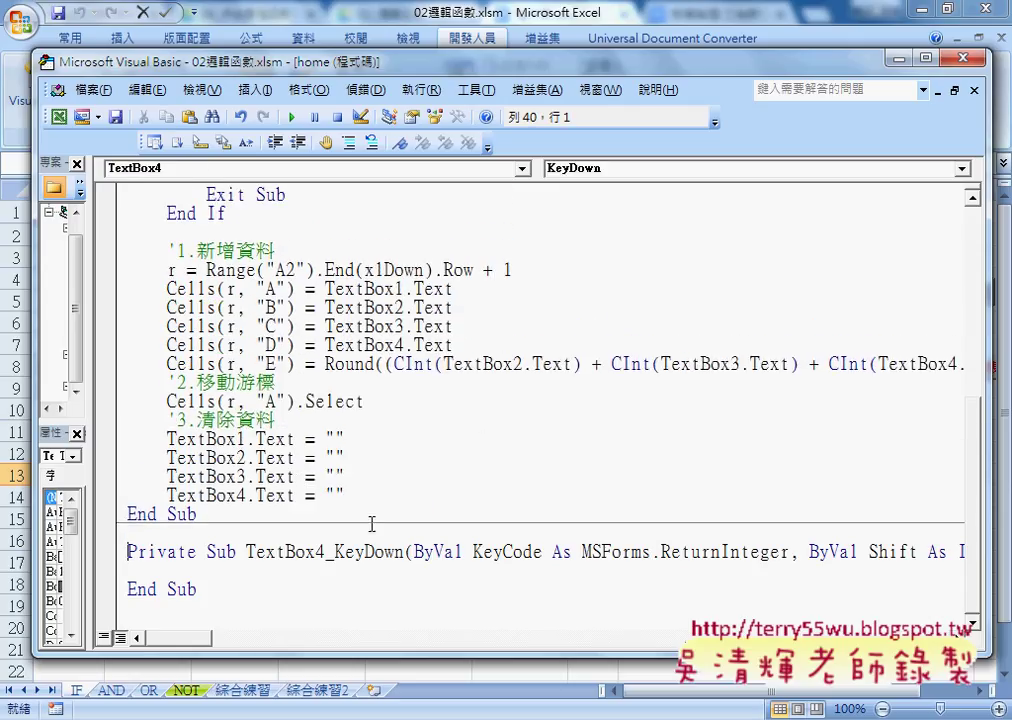
# Highlight TextBox4, KeyDown, ByVal and KeyCode in the KeyDown declaration
pyautogui.moveTo(325, 551); pyautogui.dragTo(247, 551)
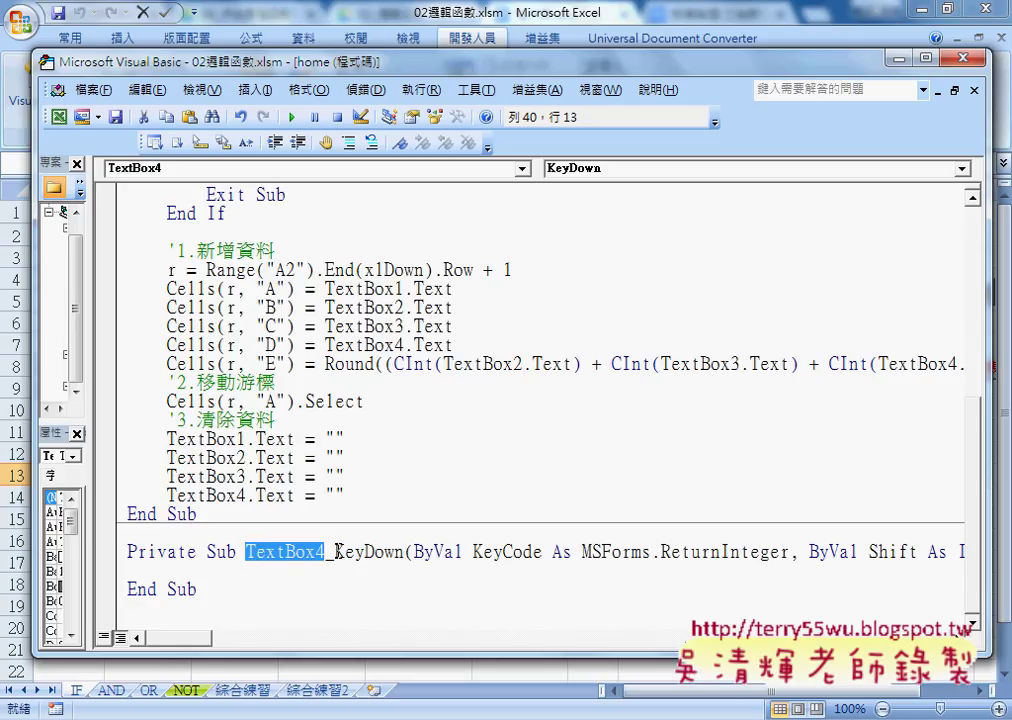
pyautogui.moveTo(335, 551); pyautogui.dragTo(404, 551)
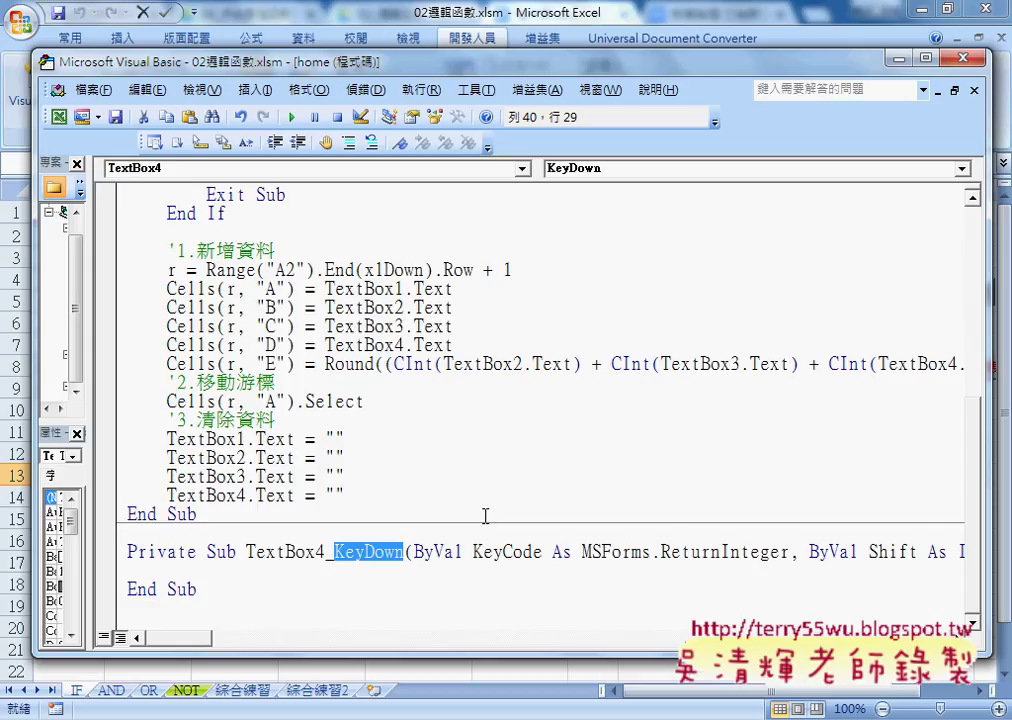
pyautogui.moveTo(413, 551); pyautogui.dragTo(462, 551)
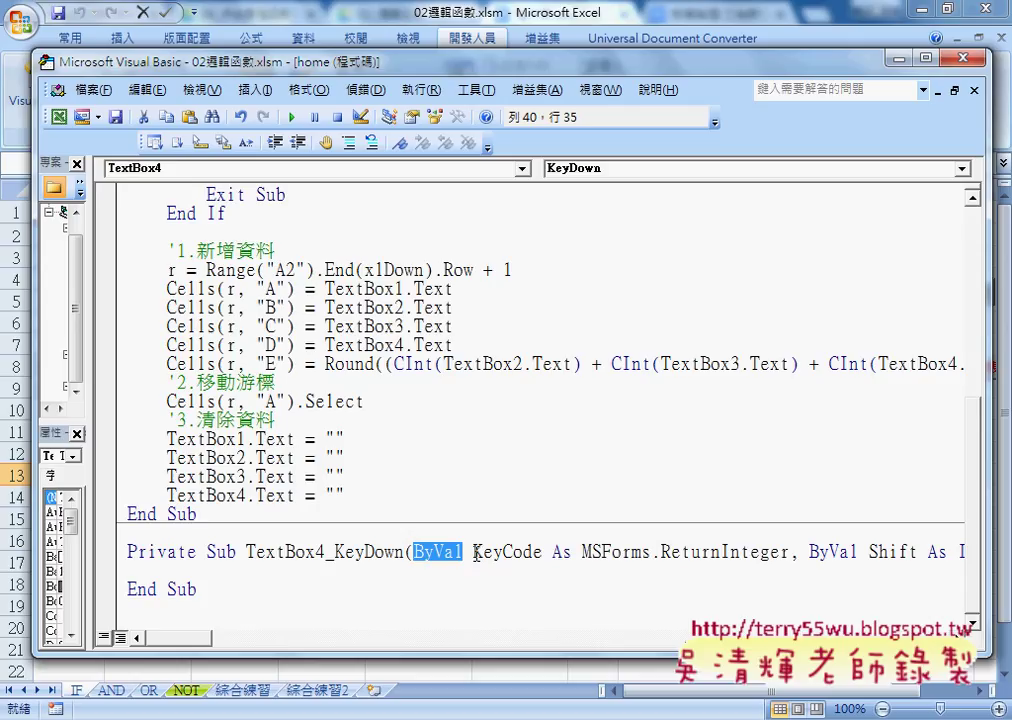
pyautogui.moveTo(473, 551); pyautogui.dragTo(543, 551)
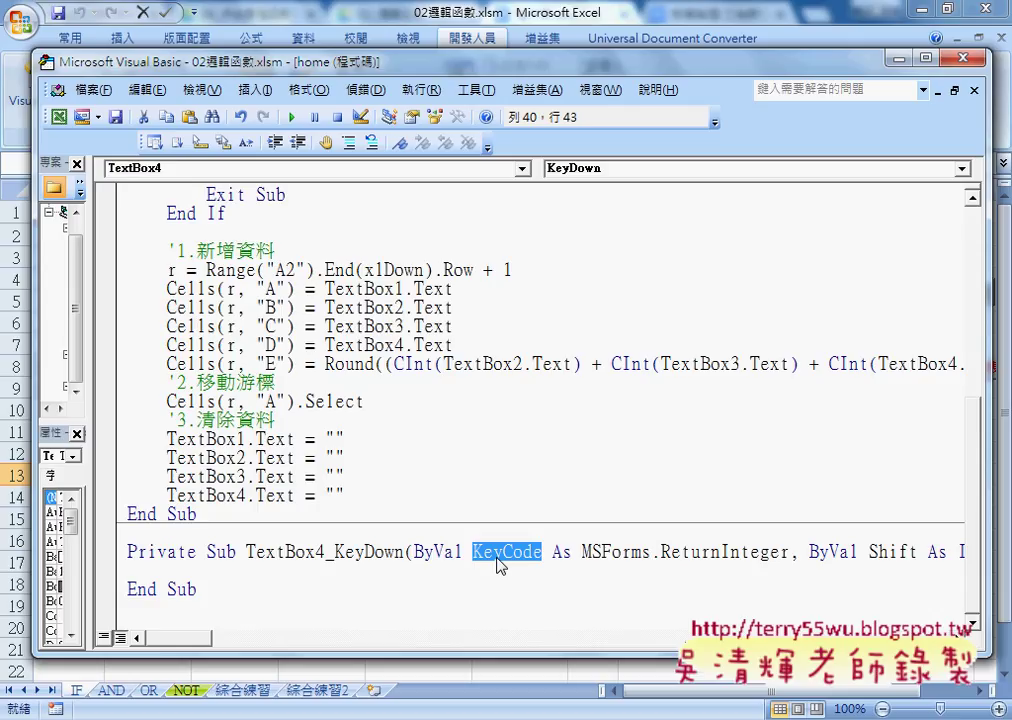
# Write the line If KeyCode = 13 Then inside TextBox4_KeyDown
pyautogui.click(310, 576)
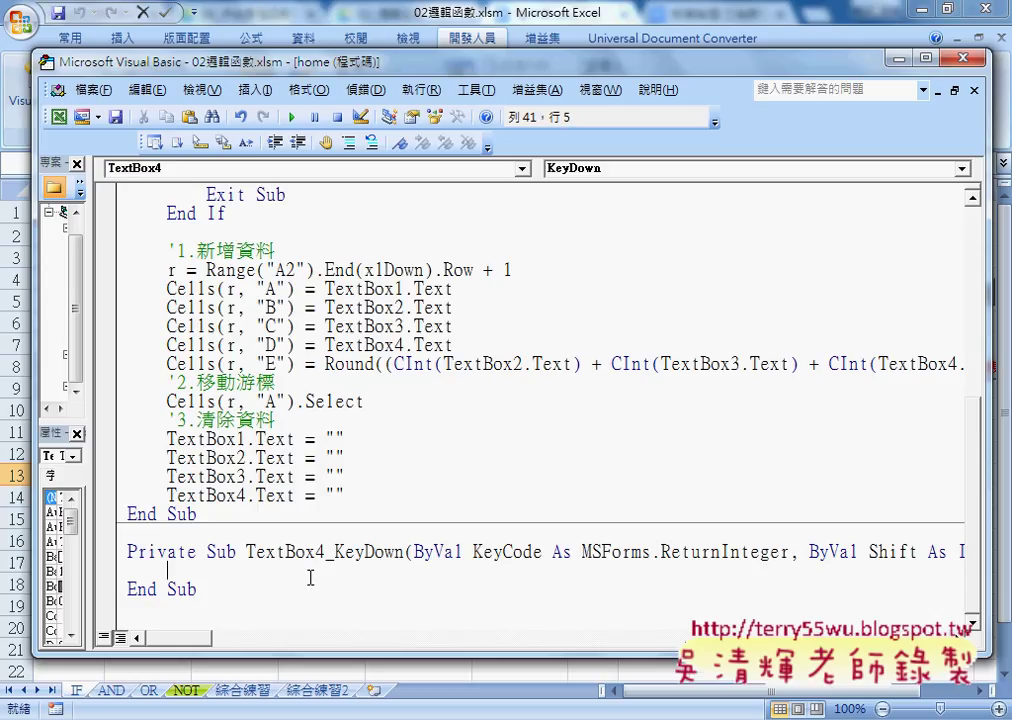
pyautogui.write('0')
pyautogui.press('Escape')
pyautogui.write('if')
pyautogui.press('Return')
pyautogui.click(479, 450)
pyautogui.doubleClick(490, 551)
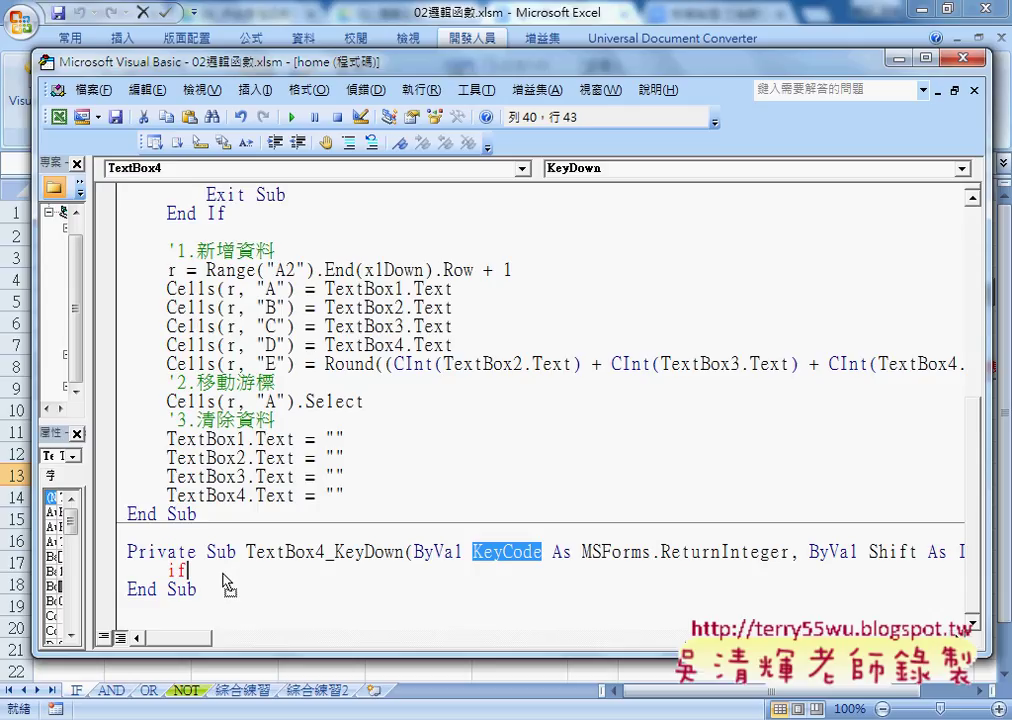
pyautogui.write('KeyCode')
pyautogui.press('Left')
pyautogui.press('Left')
pyautogui.press('Left')
pyautogui.press('End')
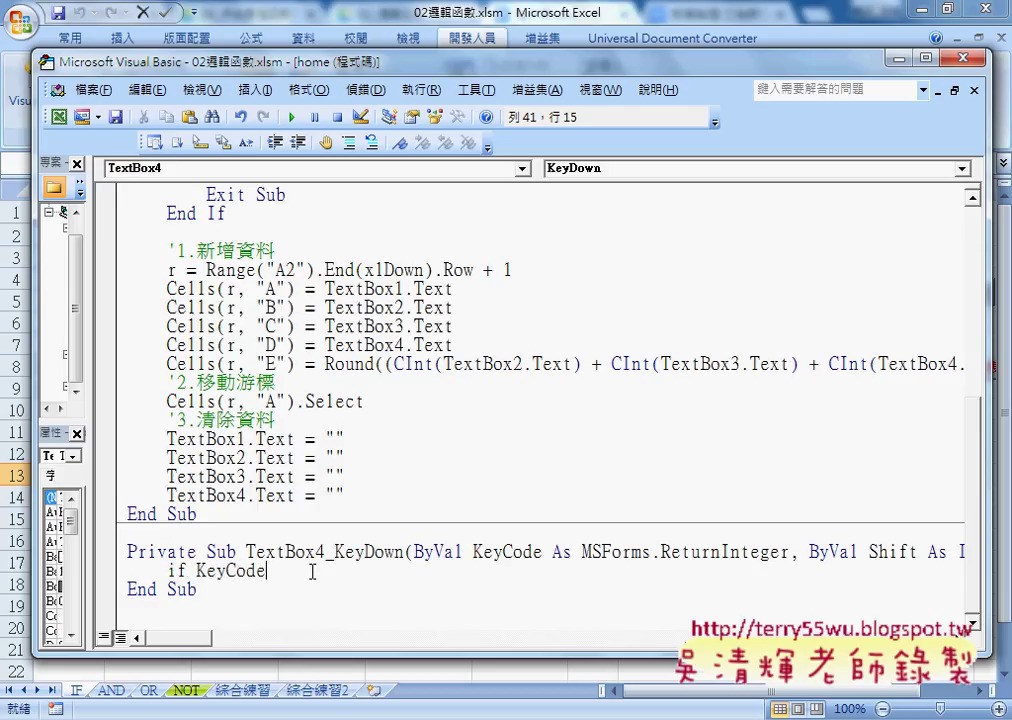
pyautogui.write('=13 ')
pyautogui.write('the')
pyautogui.write('n')
pyautogui.press('Return')
pyautogui.press('Return')
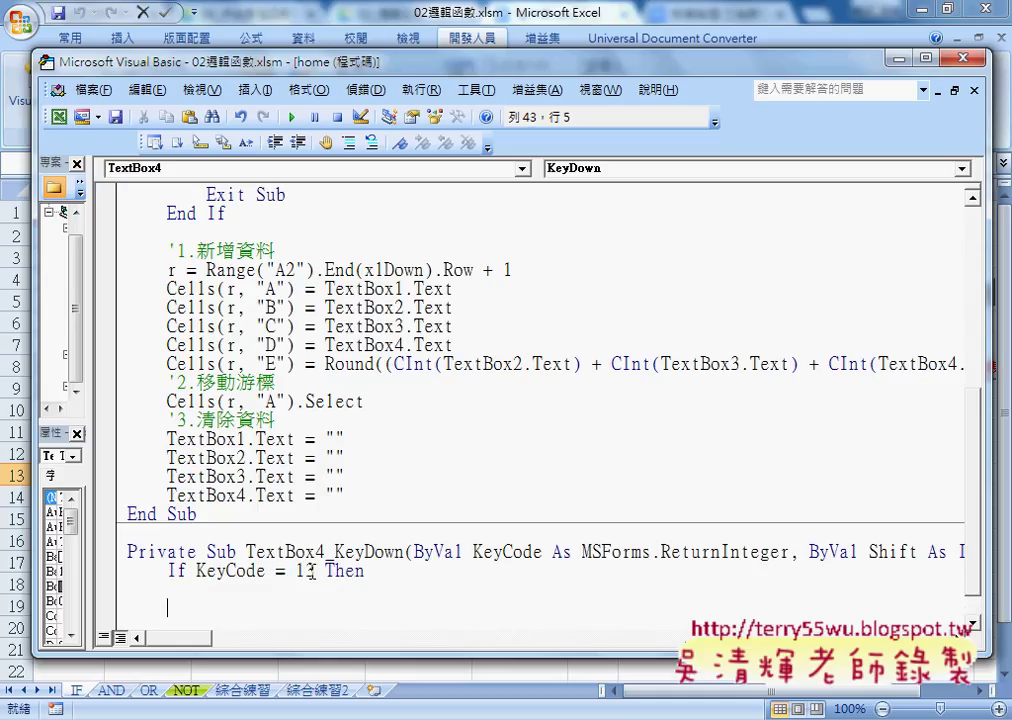
# Close the block with End If and indent the blank line inside it
pyautogui.write('end ')
pyautogui.write('if')
pyautogui.click(312, 570)
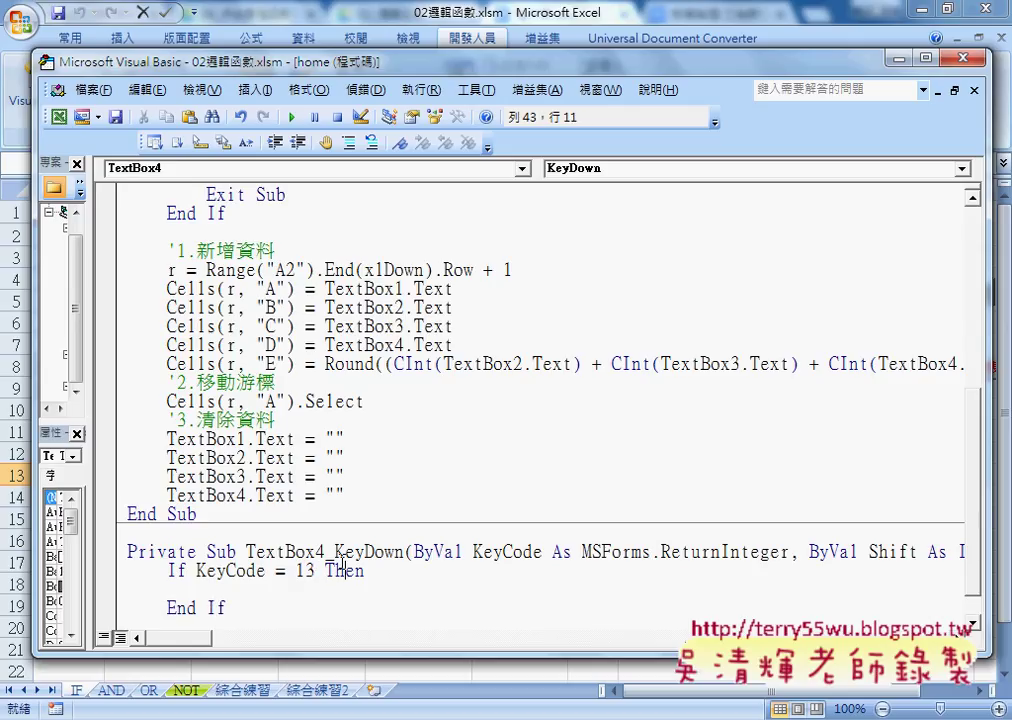
pyautogui.click(228, 591)
pyautogui.press('Tab')
pyautogui.scroll(3, 285, 490)
pyautogui.scroll(2, 328, 482)
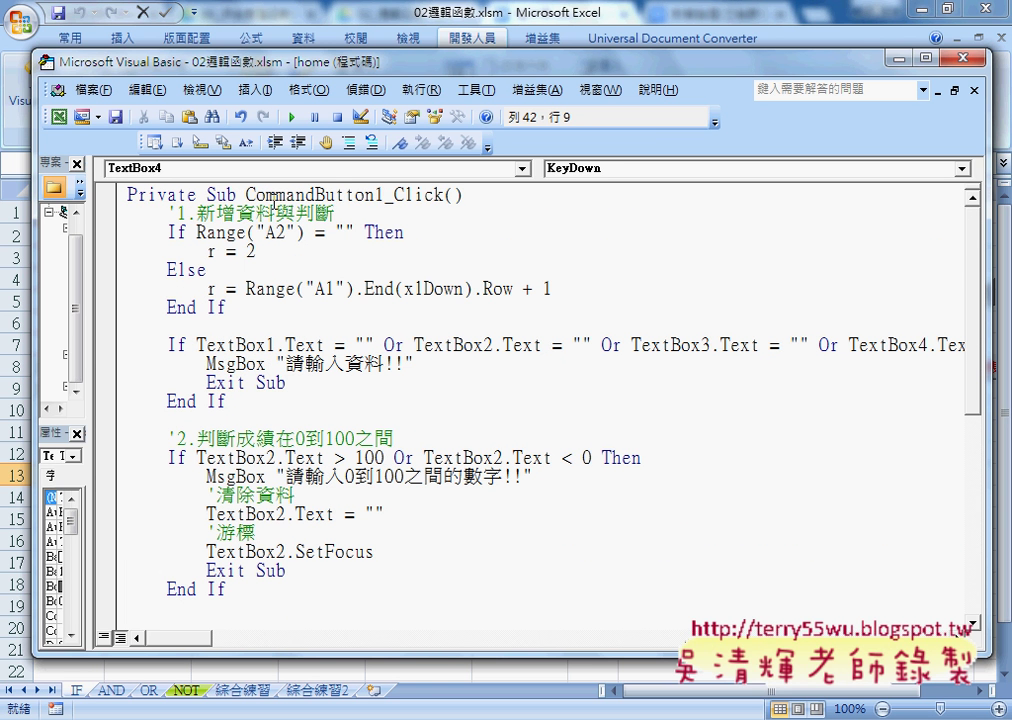
# Start a call statement in the If KeyCode = 13 block, referencing CommandButton1_Click
pyautogui.moveTo(245, 194); pyautogui.dragTo(442, 194)
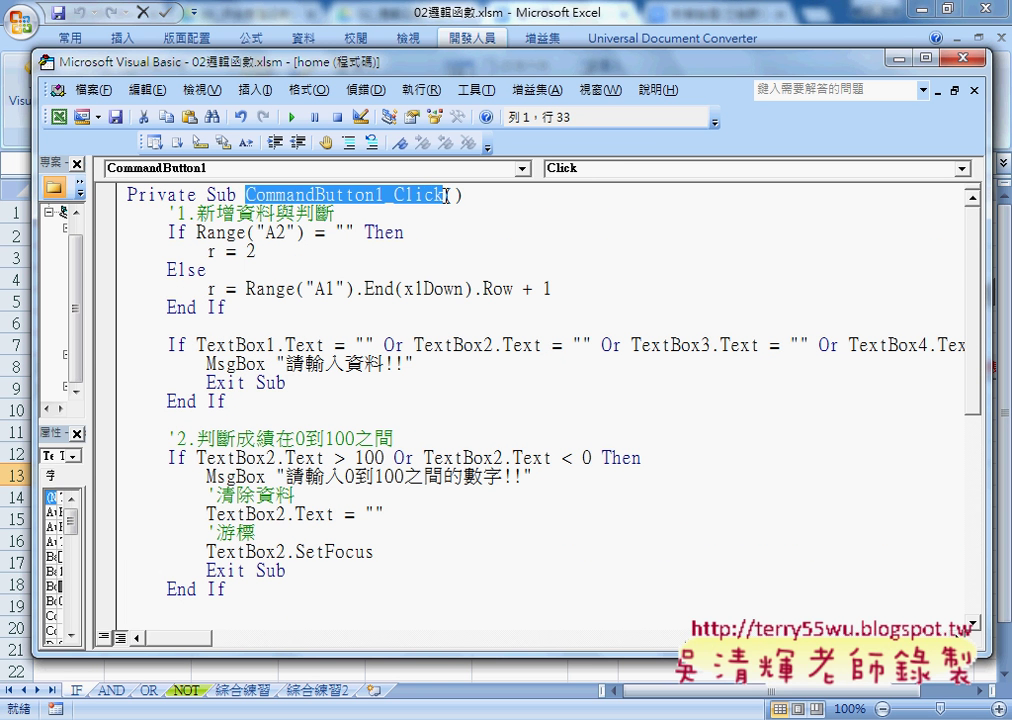
pyautogui.scroll(-3, 318, 332)
pyautogui.scroll(-3, 318, 332)
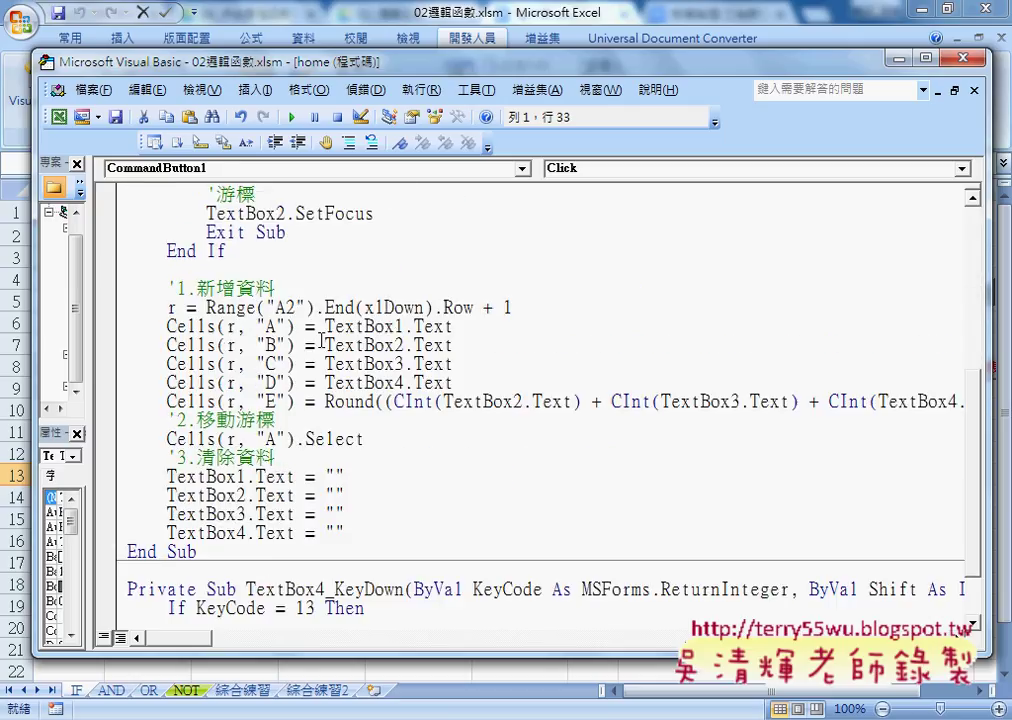
pyautogui.scroll(-2, 300, 400)
pyautogui.click(262, 551)
pyautogui.write('c')
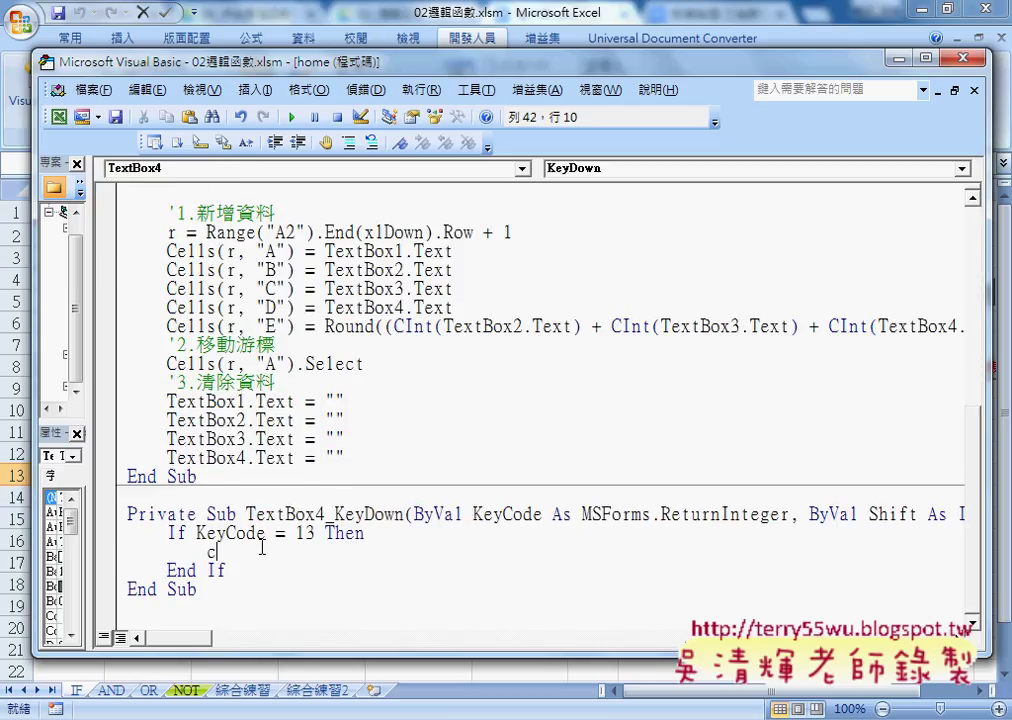
pyautogui.write('a')
pyautogui.write('ll')
pyautogui.scroll(5, 250, 533)
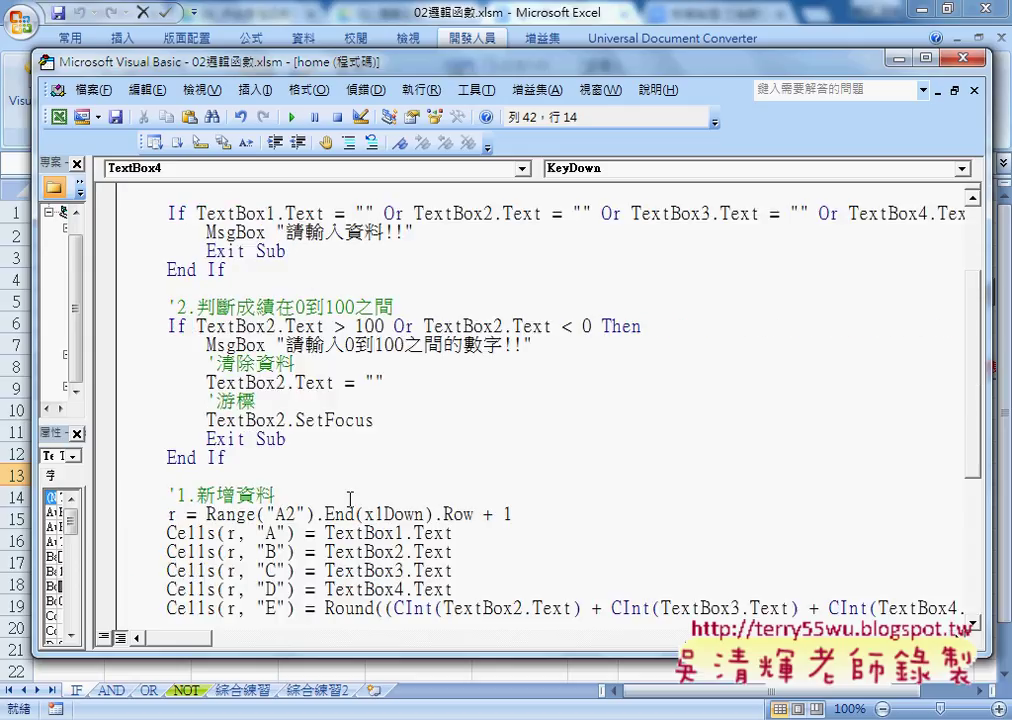
pyautogui.scroll(2, 250, 450)
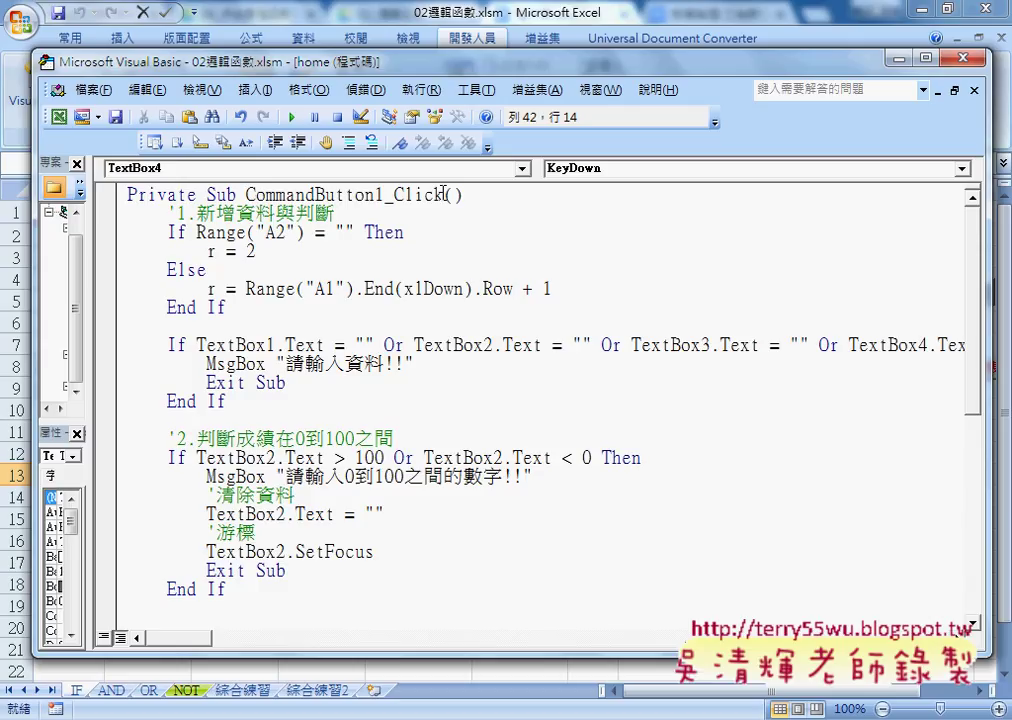
pyautogui.click(279, 195)
pyautogui.press('Return')
# Paste CommandButton1_Click to complete Call CommandButton1_Click, then highlight KeyCode = 13
pyautogui.scroll(5, 443, 379)
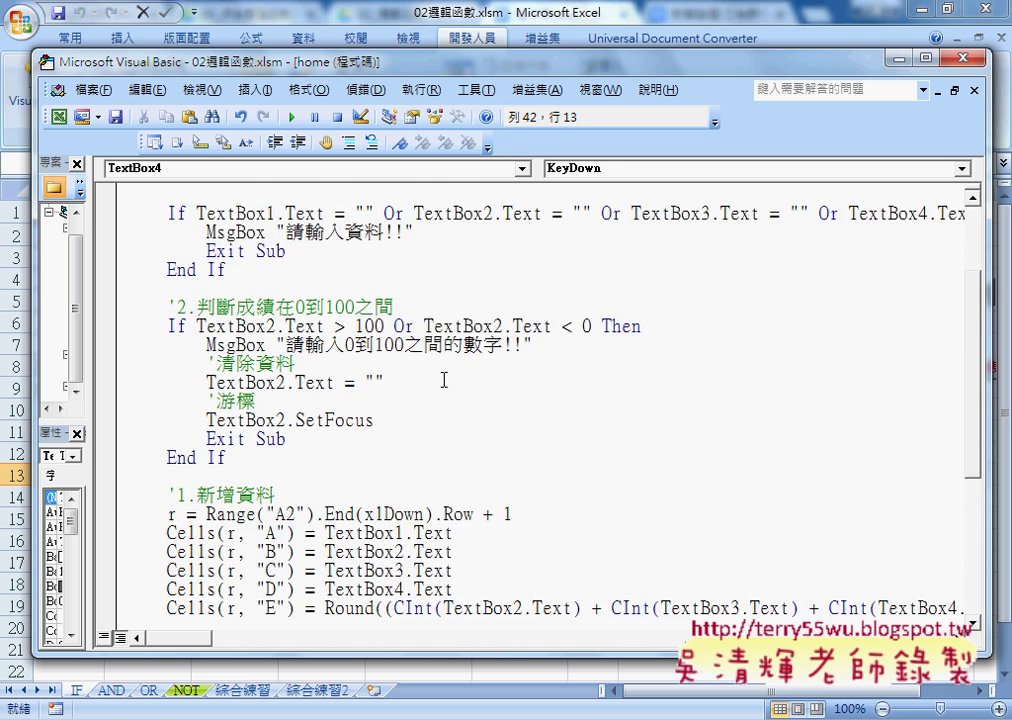
pyautogui.scroll(3, 294, 330)
pyautogui.moveTo(245, 195); pyautogui.dragTo(446, 197)
pyautogui.hotkey('ctrl', 'c')
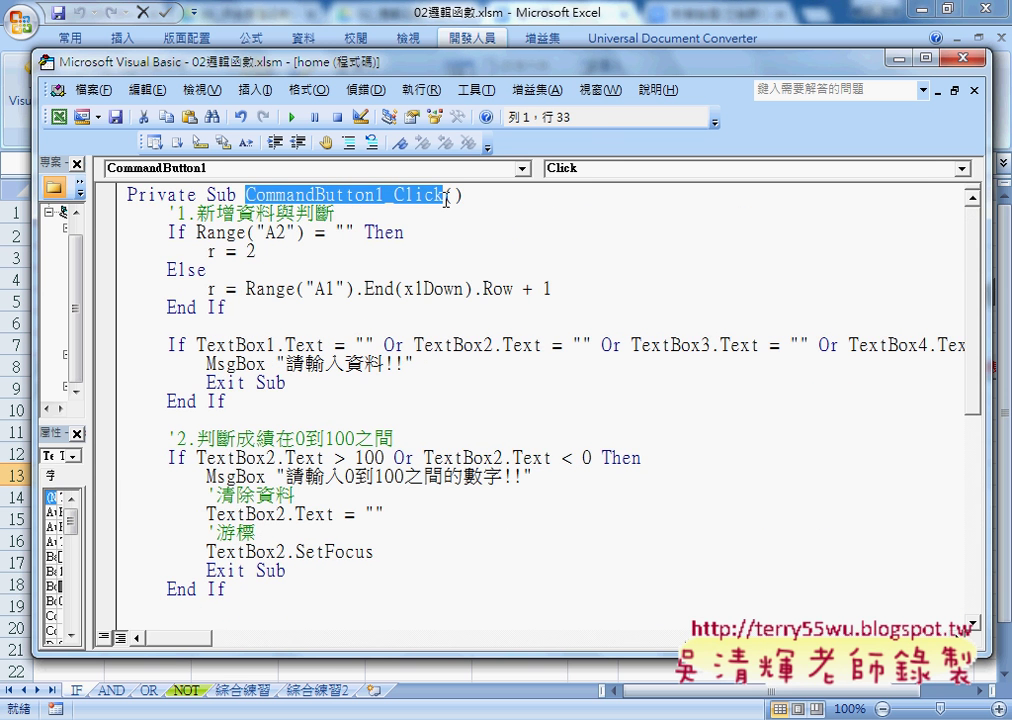
pyautogui.scroll(-2, 446, 197)
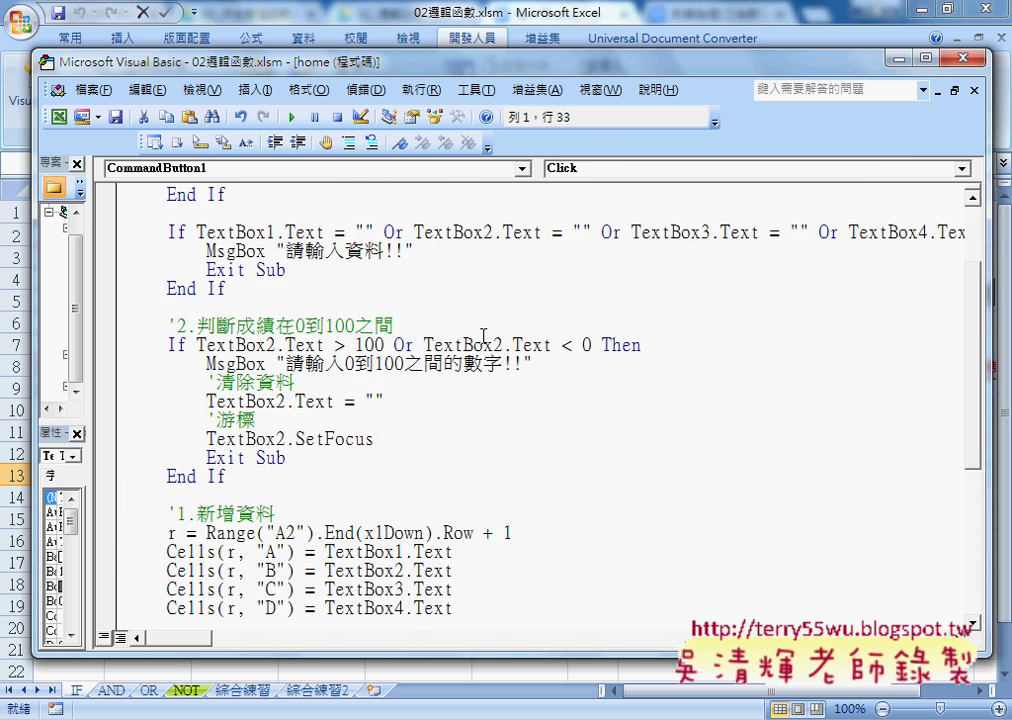
pyautogui.scroll(-5, 420, 400)
pyautogui.click(322, 551)
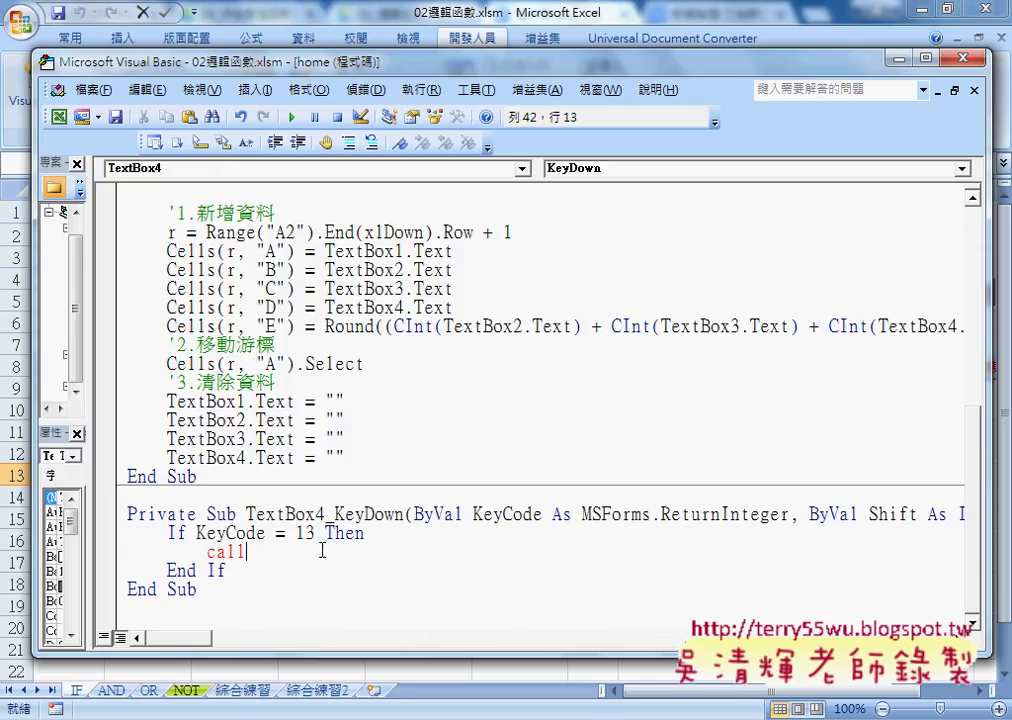
pyautogui.hotkey('ctrl', 'v')
pyautogui.press('Down')
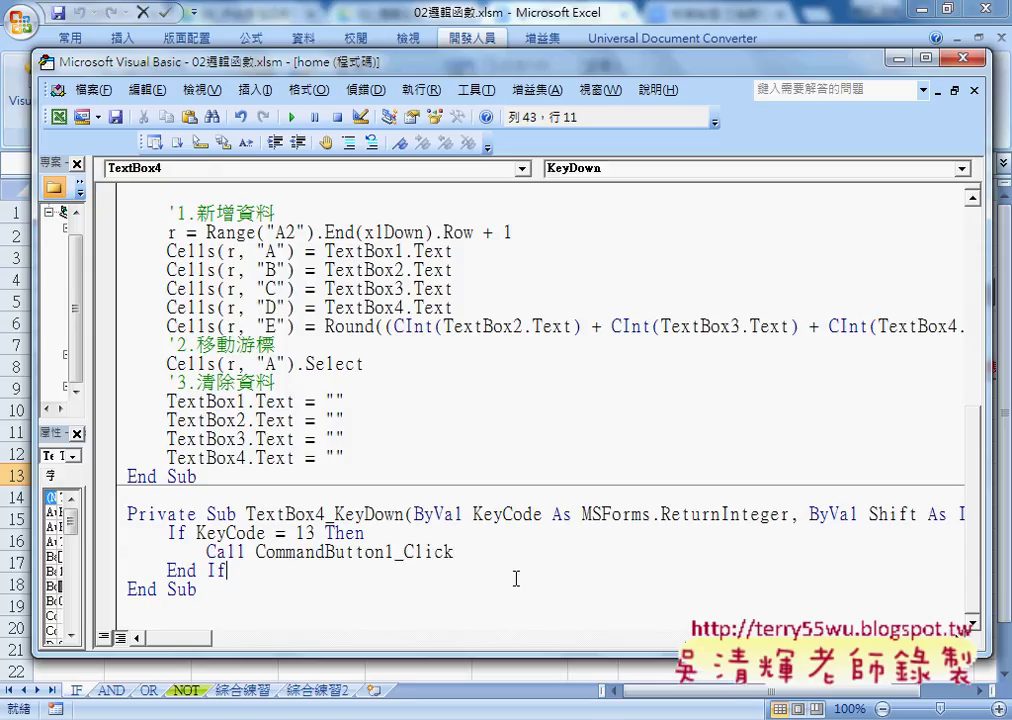
pyautogui.moveTo(196, 533); pyautogui.dragTo(313, 533)
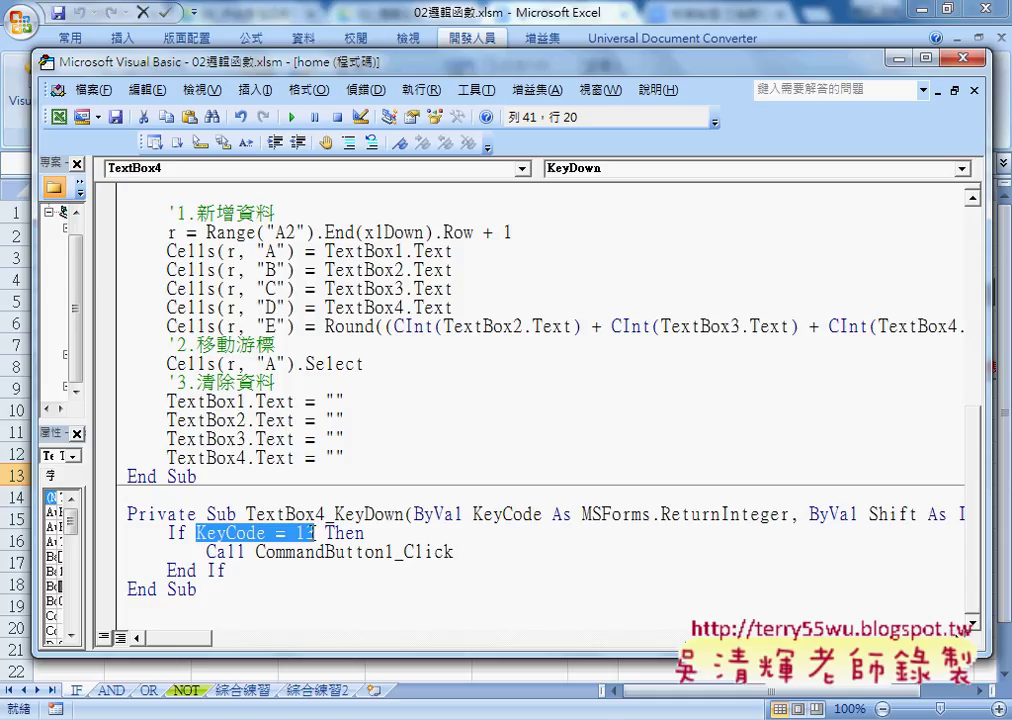
pyautogui.click(640, 172)
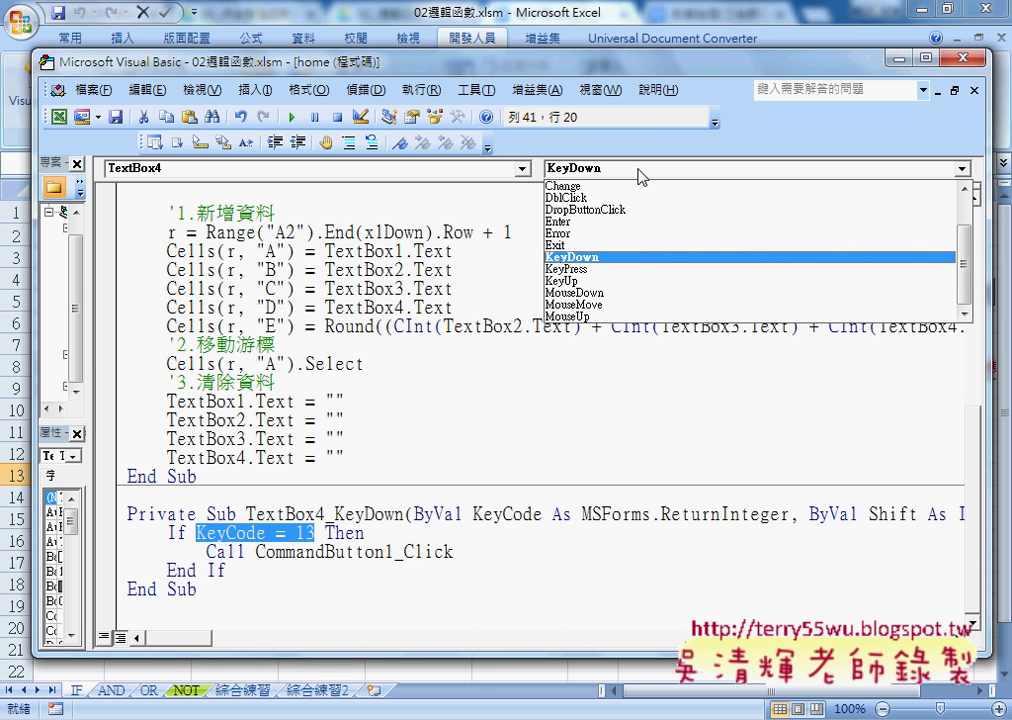
pyautogui.click(639, 514)
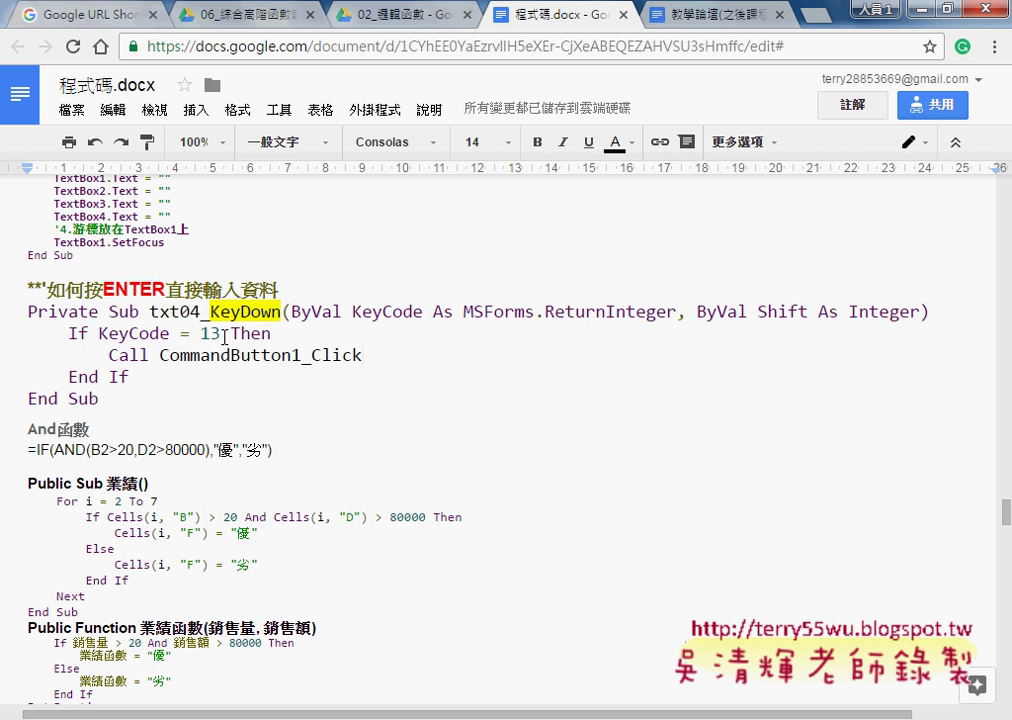
pyautogui.moveTo(100, 398); pyautogui.dragTo(28, 311)
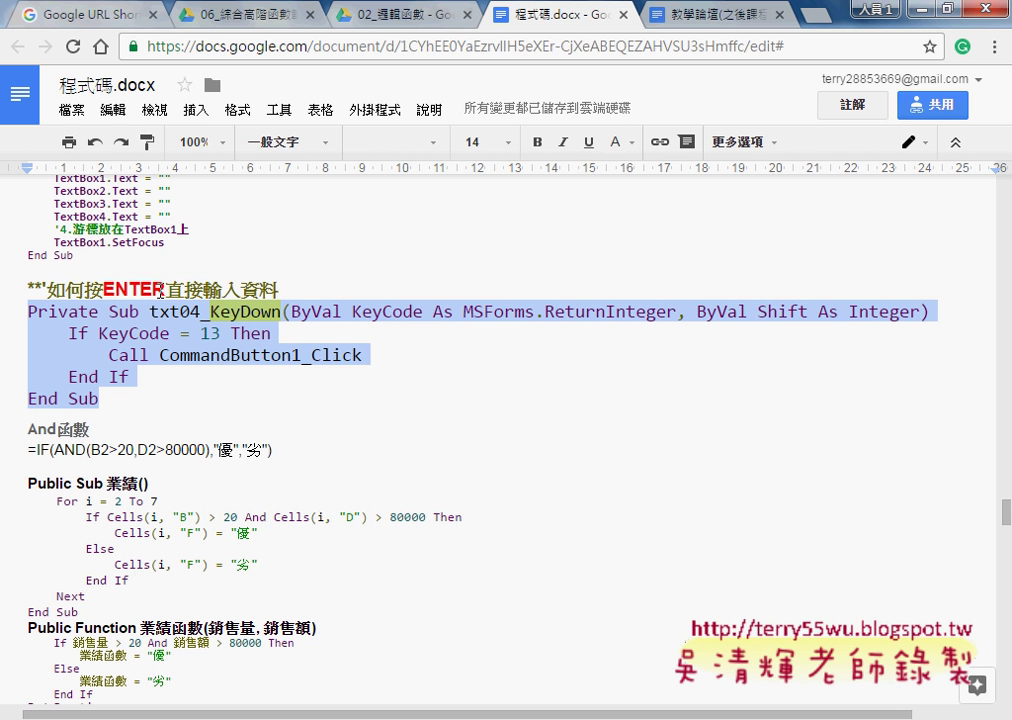
pyautogui.click(925, 9)
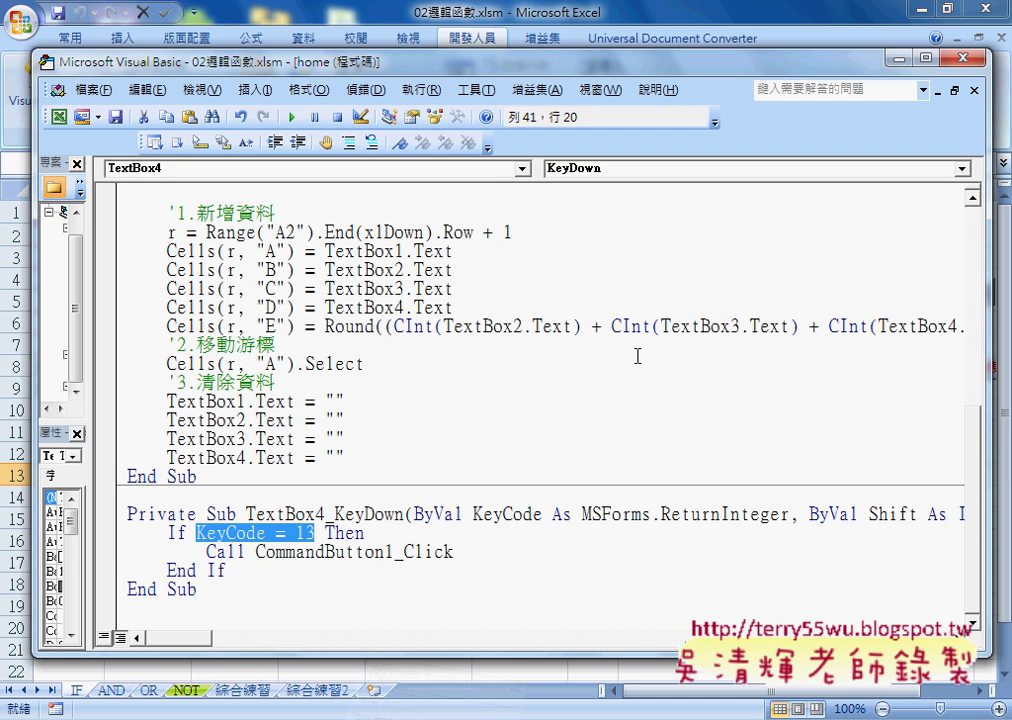
pyautogui.click(453, 288)
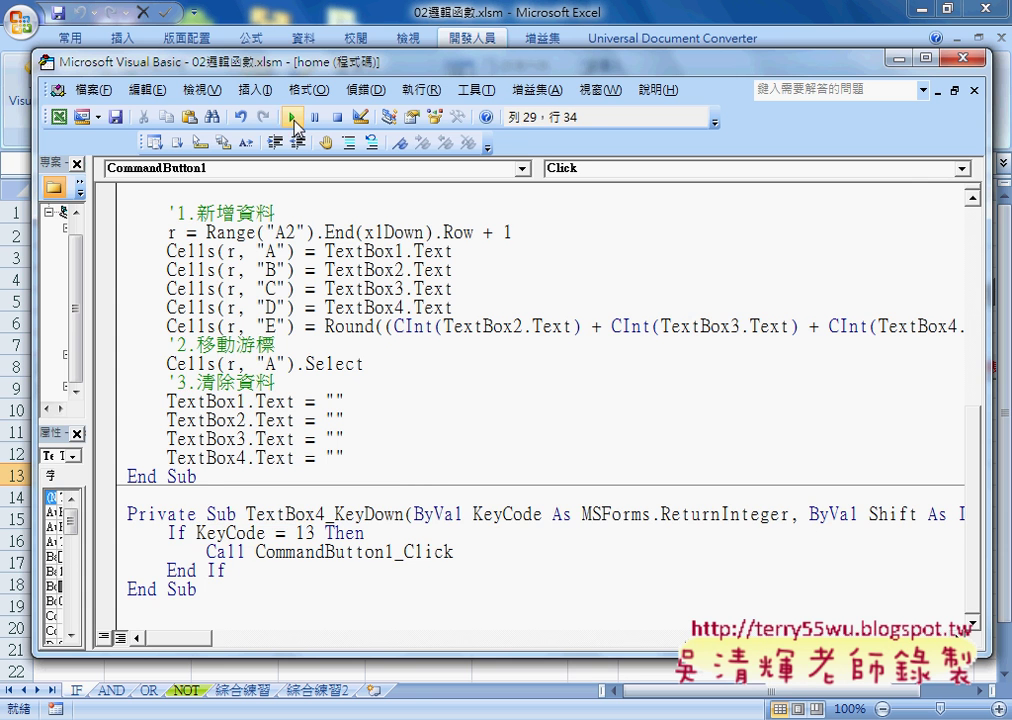
# Run the form, enter XXX with scores 60, 50, 62, and submit with Enter
pyautogui.click(293, 119)
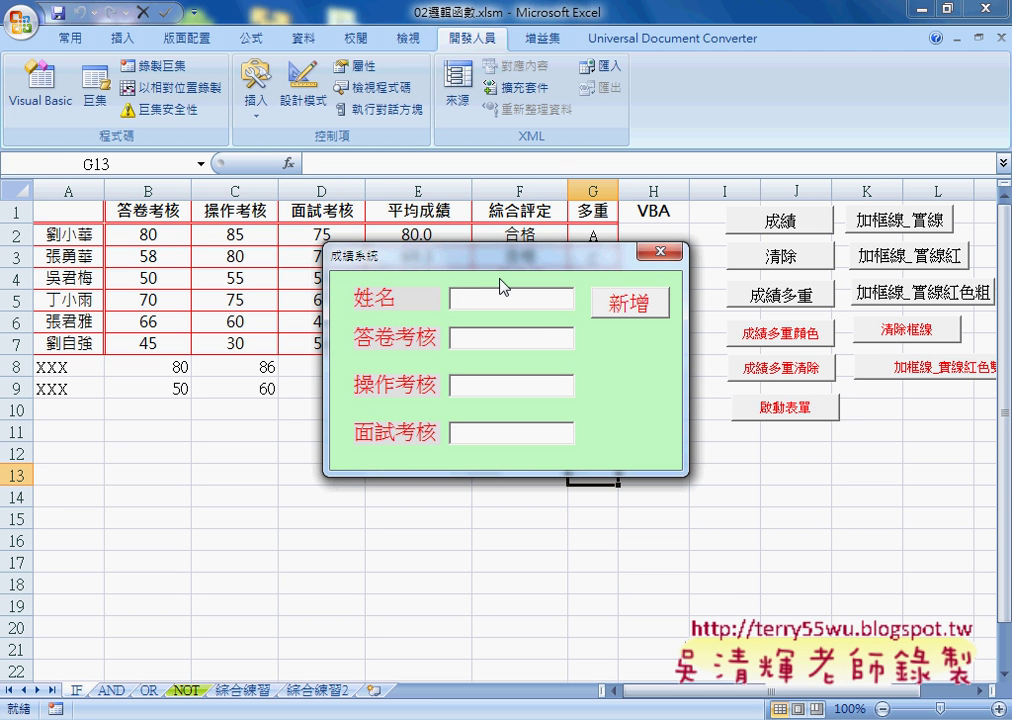
pyautogui.write('XXX')
pyautogui.press('Return')
pyautogui.write('60')
pyautogui.press('Return')
pyautogui.write('5')
pyautogui.write('0')
pyautogui.press('Return')
pyautogui.write('6')
pyautogui.write('2')
pyautogui.moveTo(539, 257)
pyautogui.mouseDown()
pyautogui.moveTo(731, 219)
pyautogui.moveTo(783, 196)
pyautogui.mouseUp()
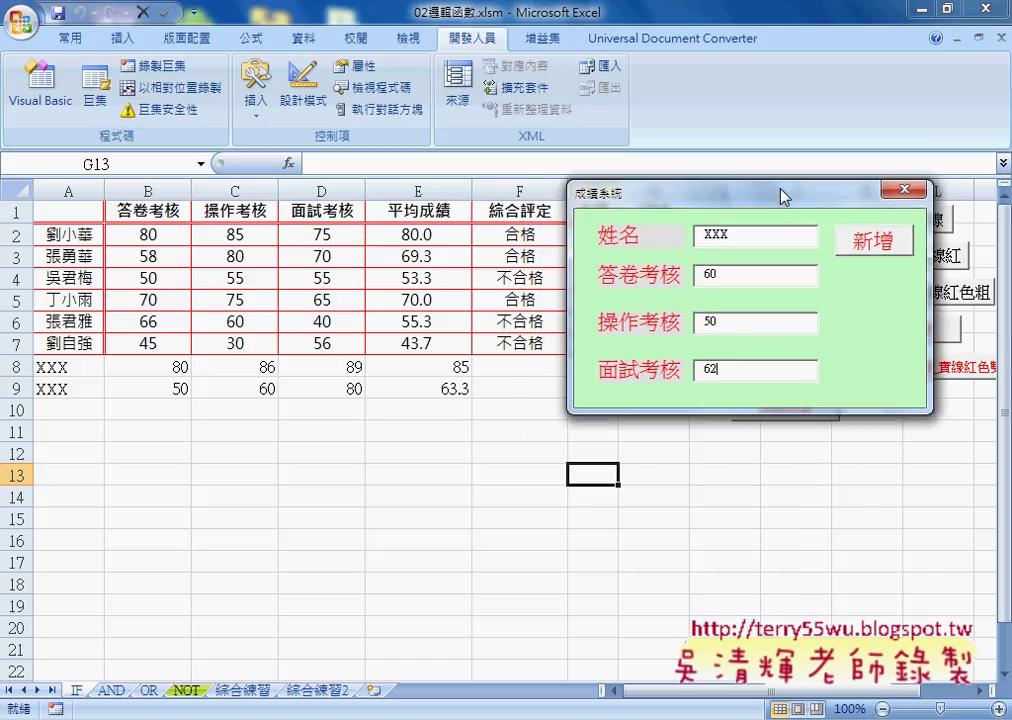
pyautogui.press('Return')
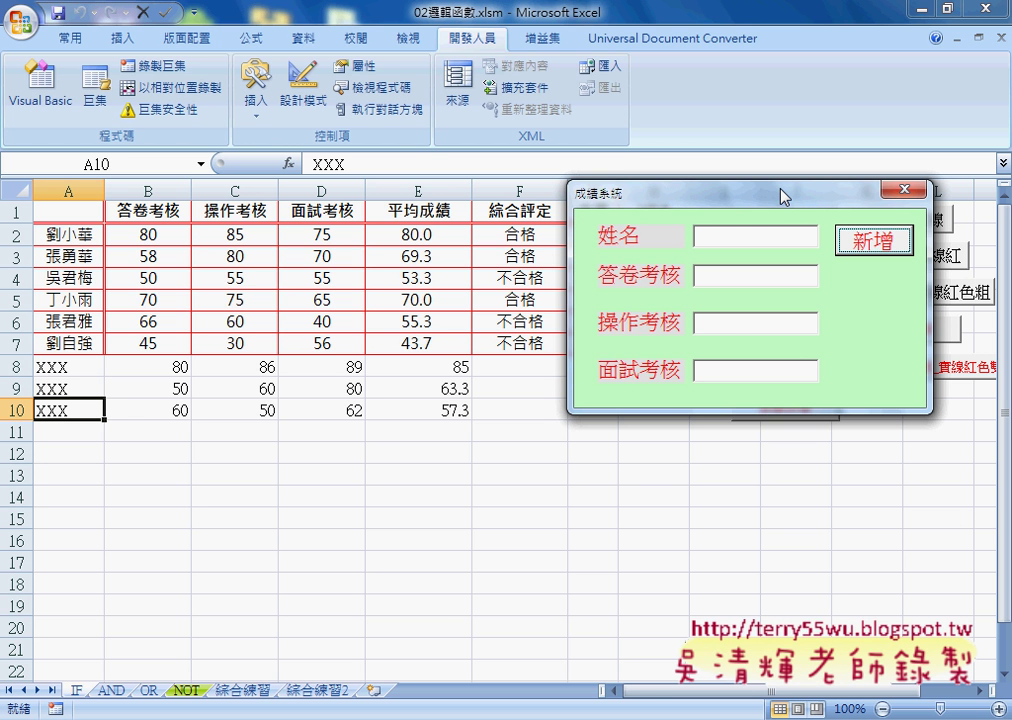
# Stop the form, select the 面試考核 box, and highlight the notes' ENTER data-entry heading
pyautogui.click(902, 191)
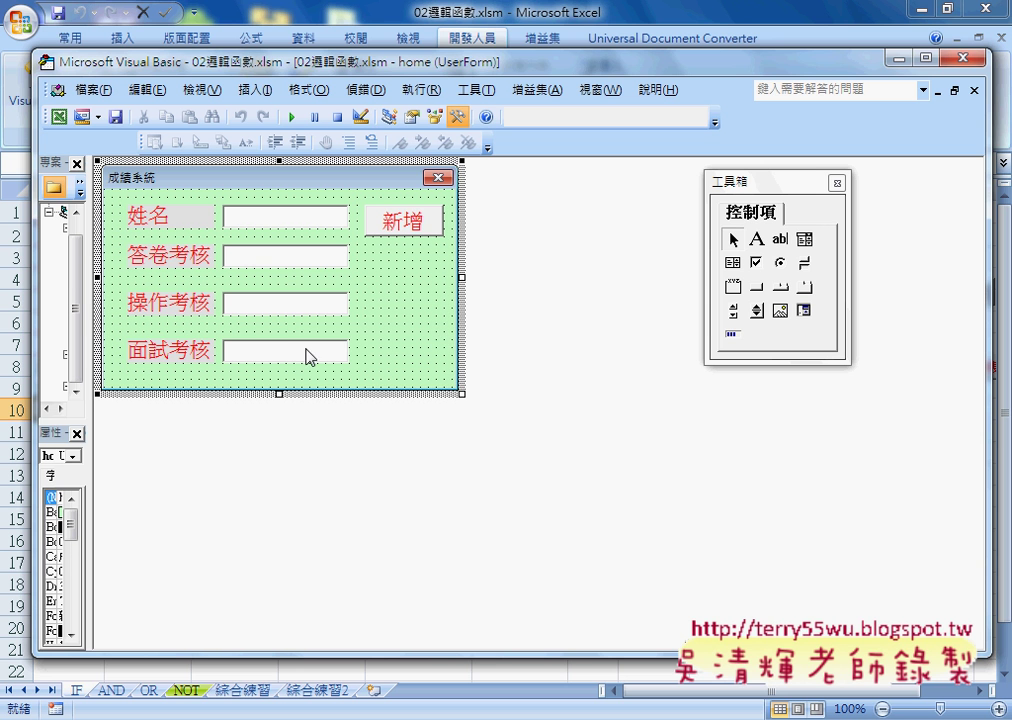
pyautogui.click(309, 356)
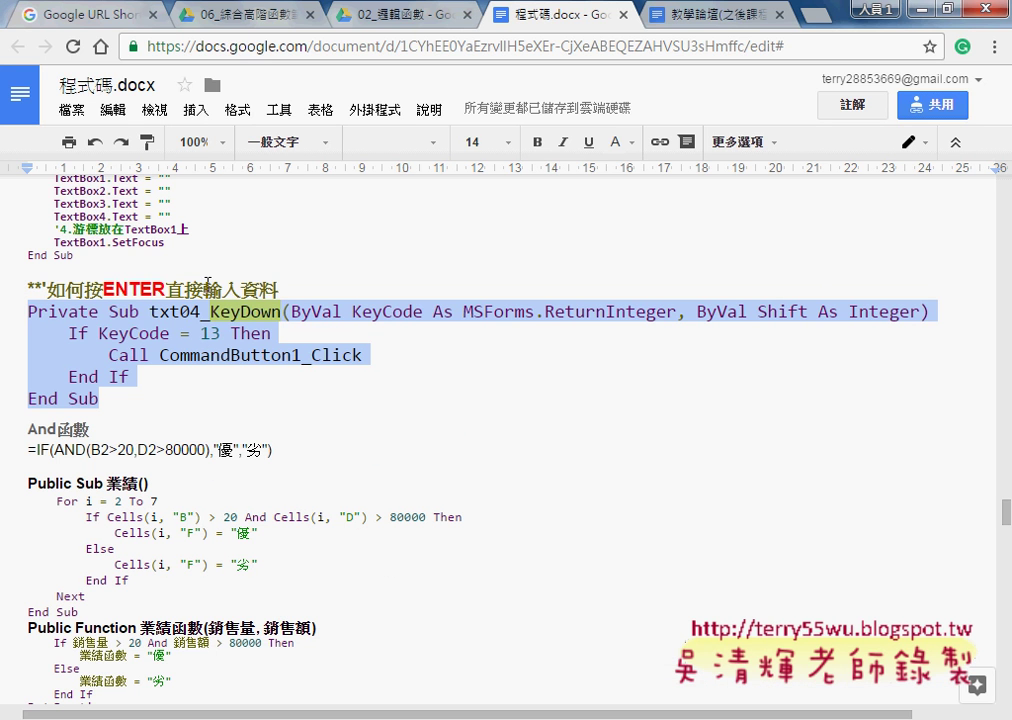
pyautogui.click(104, 289)
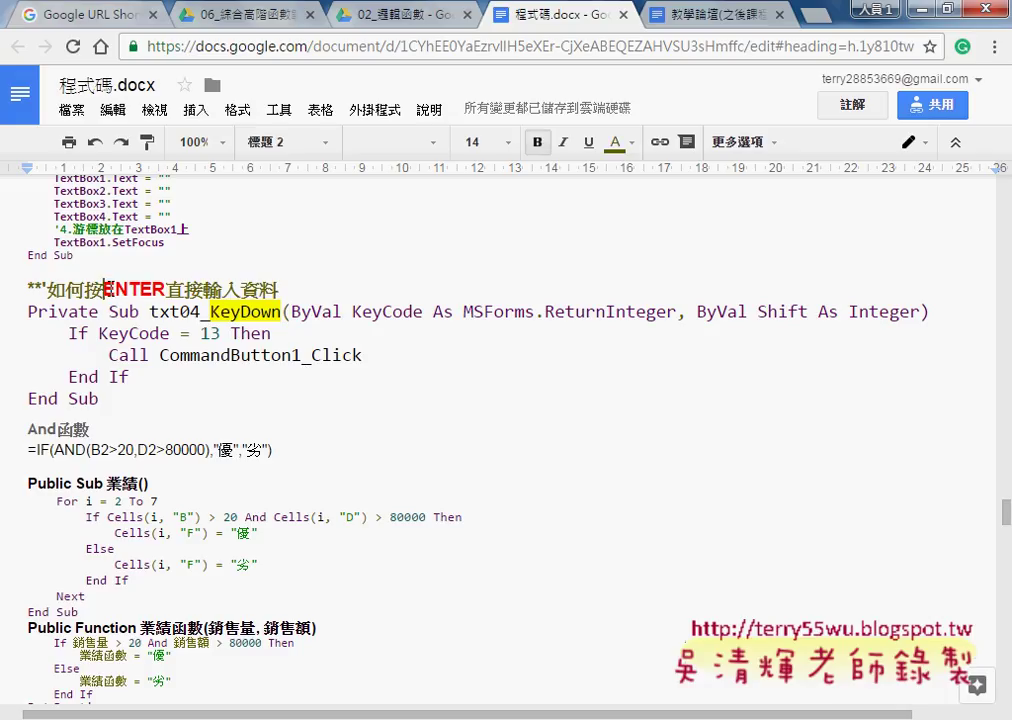
pyautogui.moveTo(104, 289); pyautogui.dragTo(278, 289)
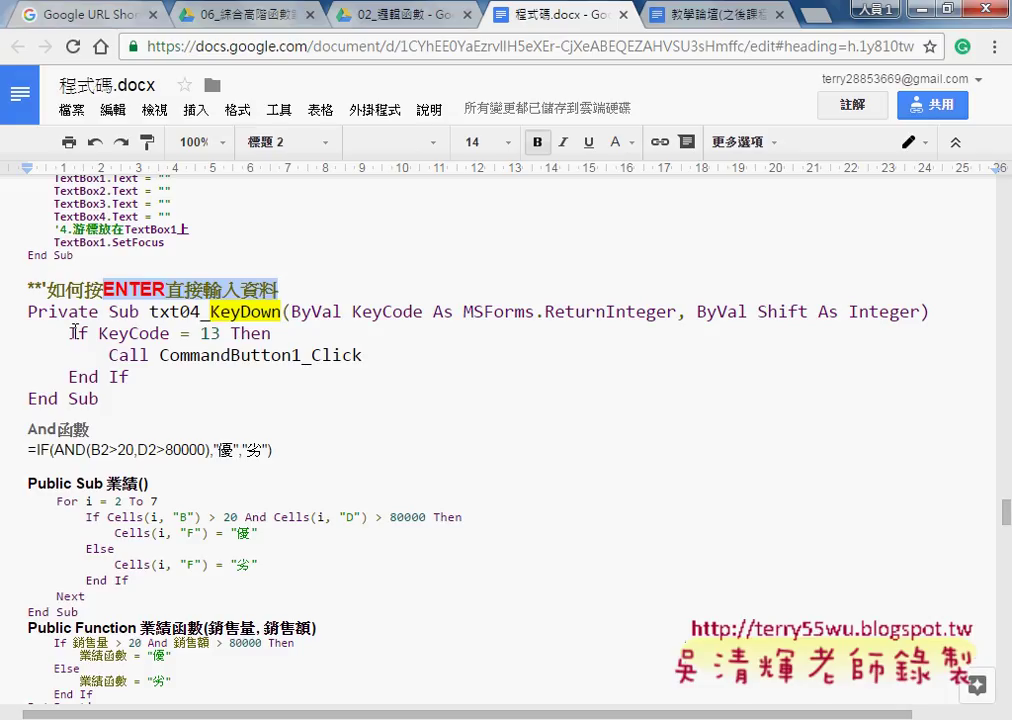
# Highlight the If KeyCode = 13 block in the notes, then return to the Visual Basic editor
pyautogui.moveTo(68, 333); pyautogui.dragTo(157, 375)
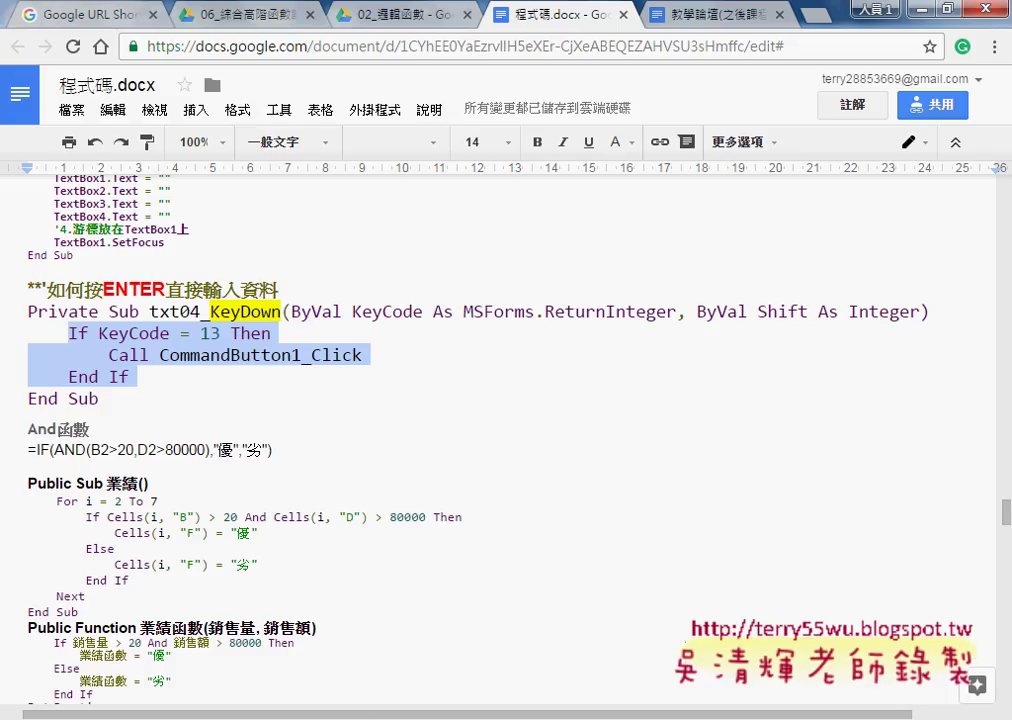
pyautogui.moveTo(455, 718)
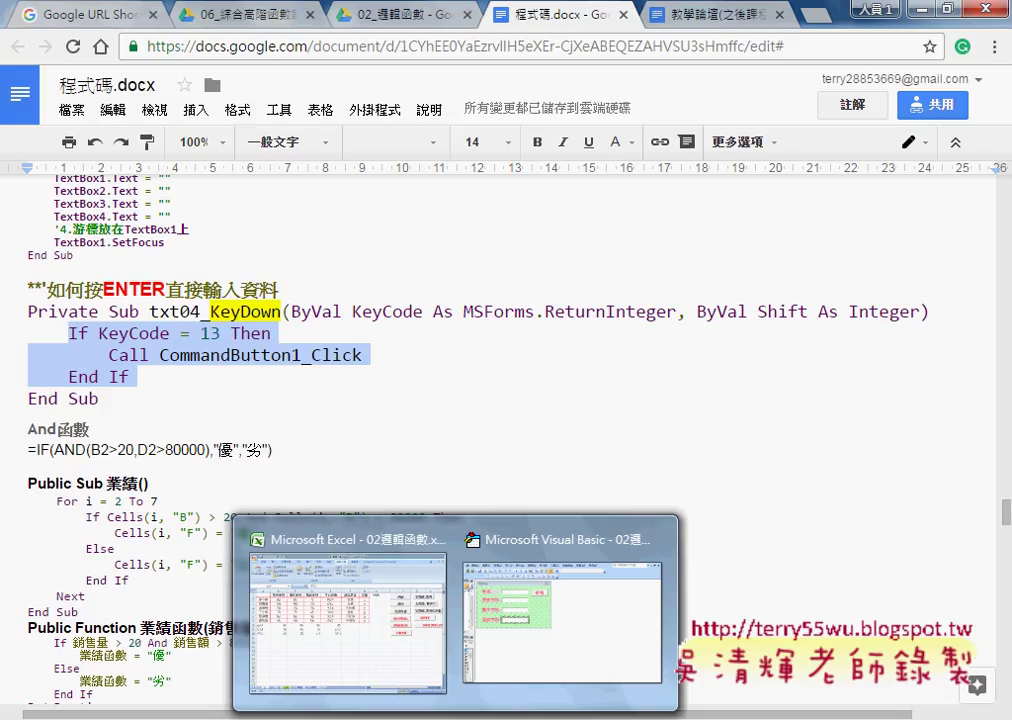
pyautogui.click(541, 636)
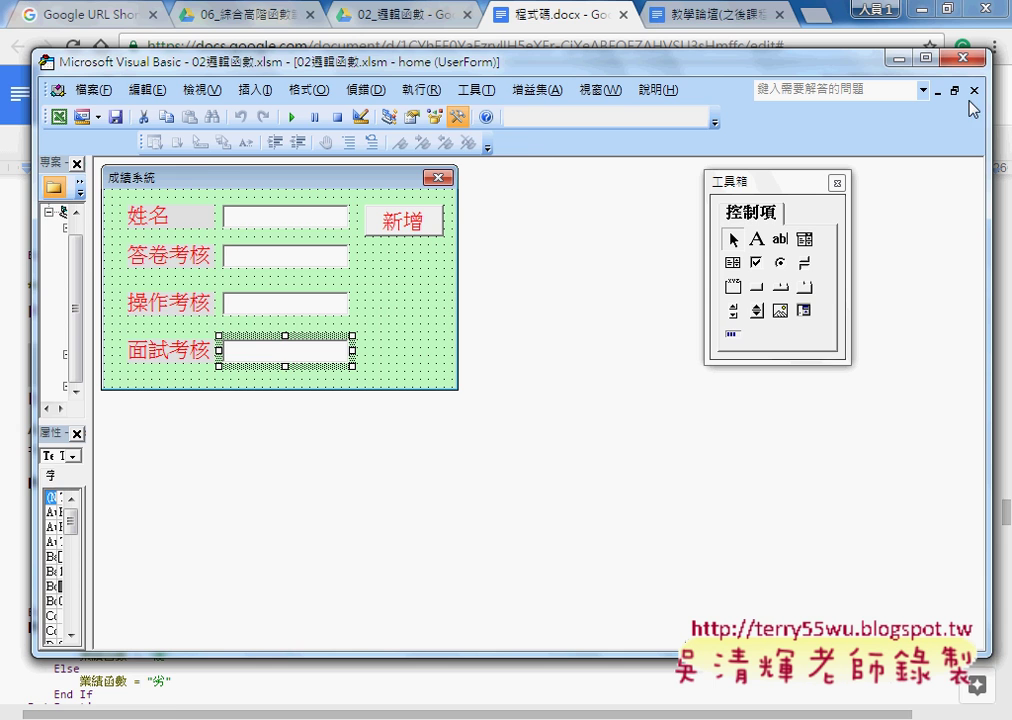
# Close the Visual Basic editor and look through the 綜合練習 and 綜合練習2 sheets
pyautogui.click(962, 58)
pyautogui.click(255, 693)
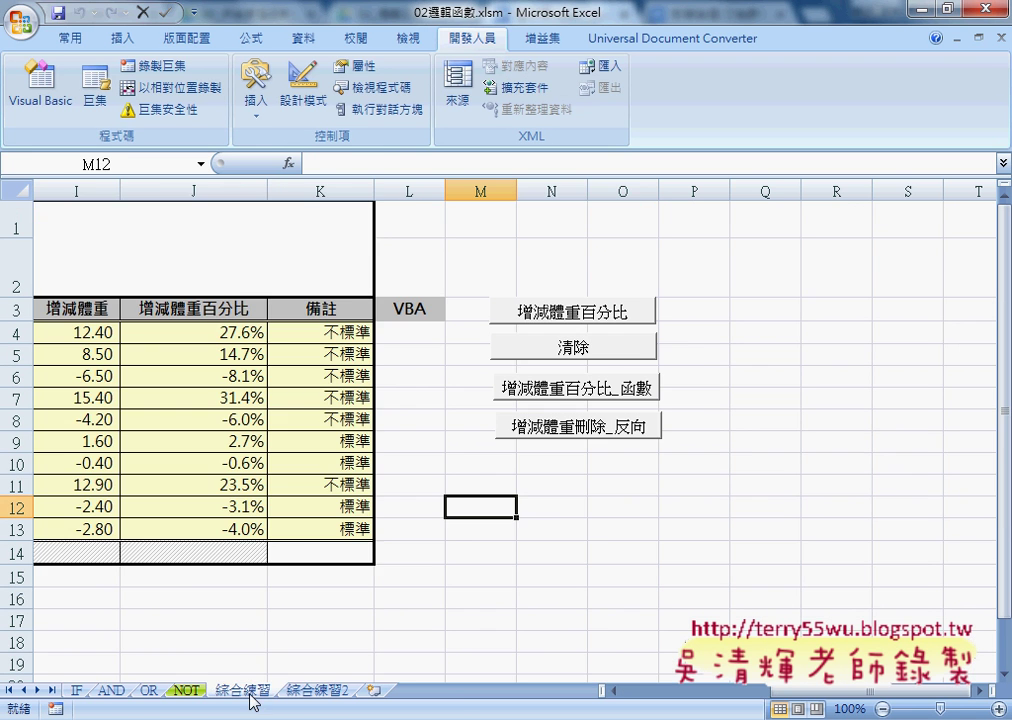
pyautogui.click(296, 692)
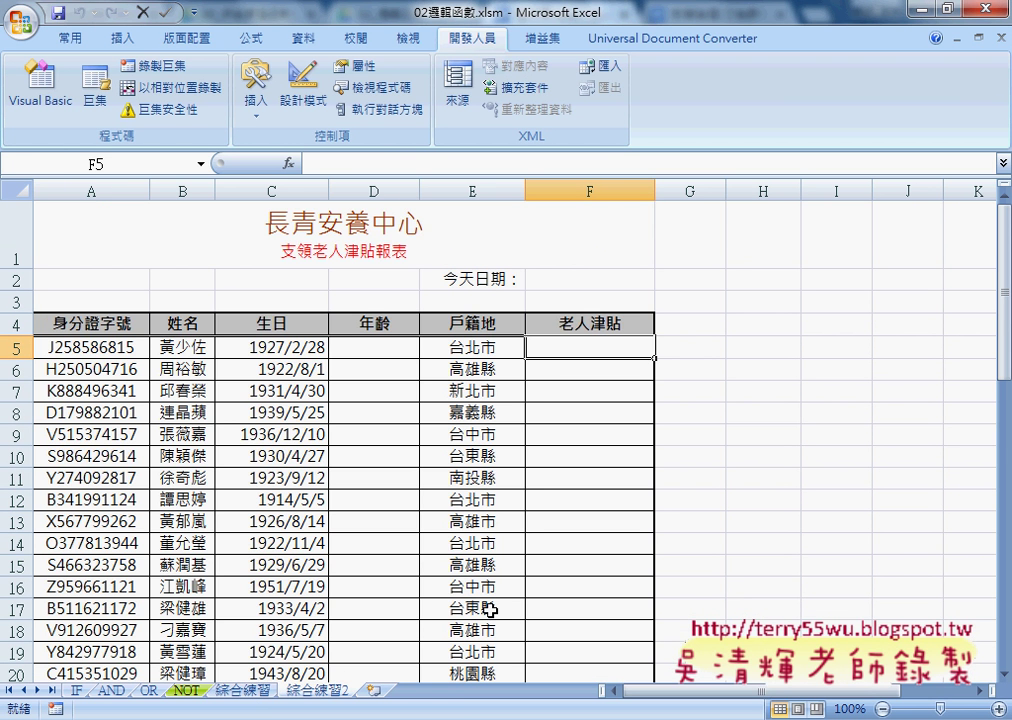
pyautogui.scroll(-4, 490, 609)
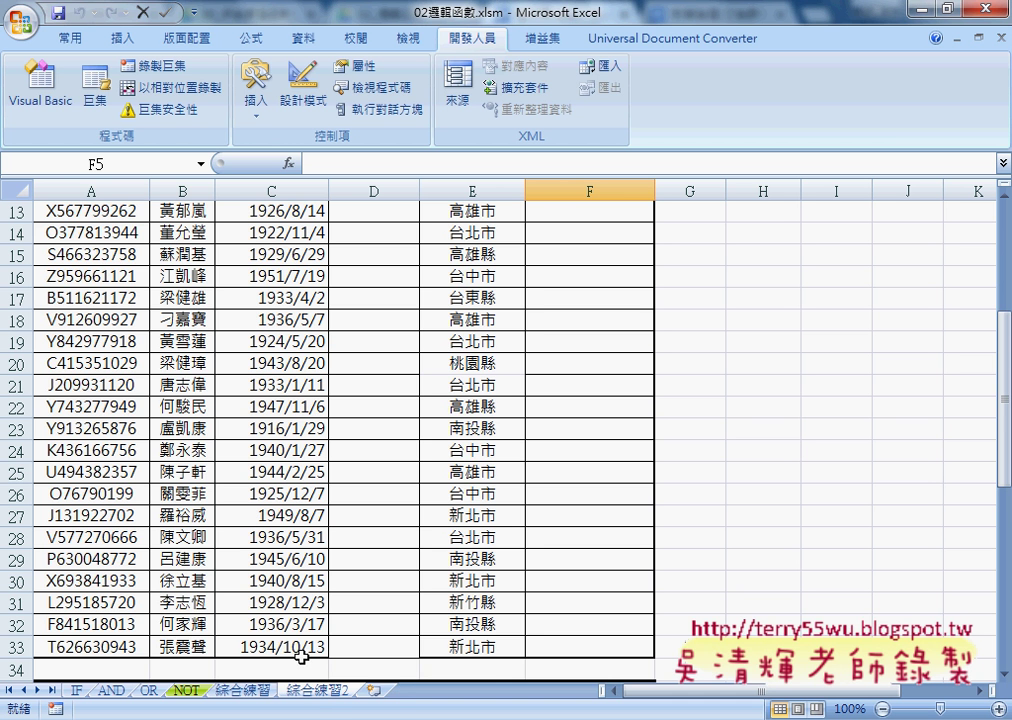
pyautogui.scroll(4, 323, 673)
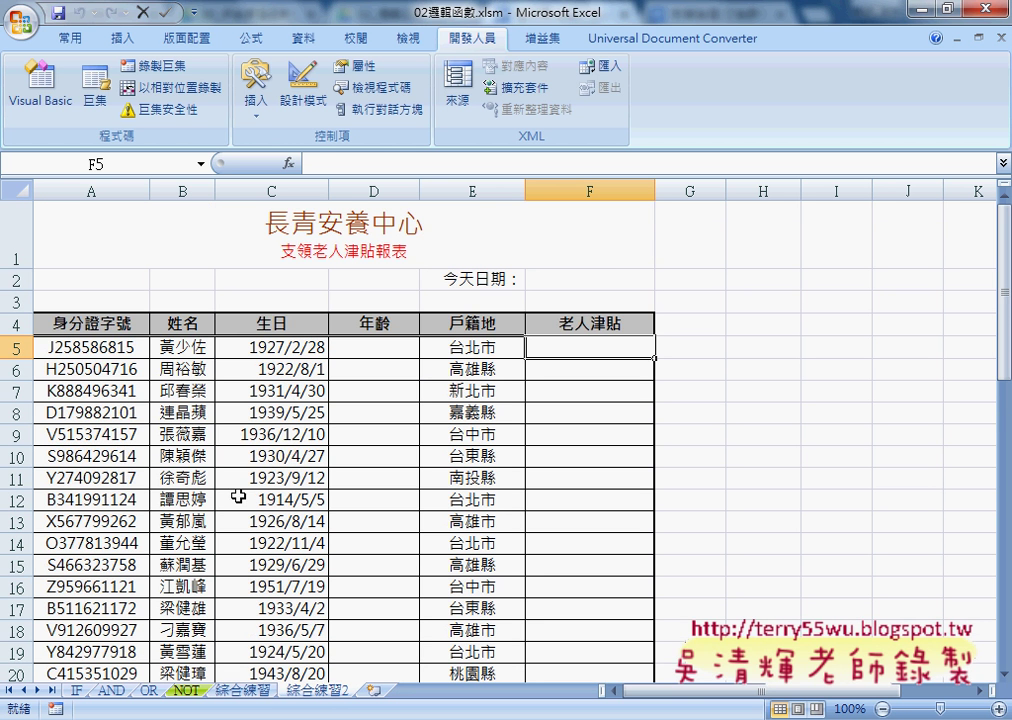
# Point out headers A4–F4 (身分證字號 to 老人津貼), then return to the 綜合練習 sheet
pyautogui.click(84, 325)
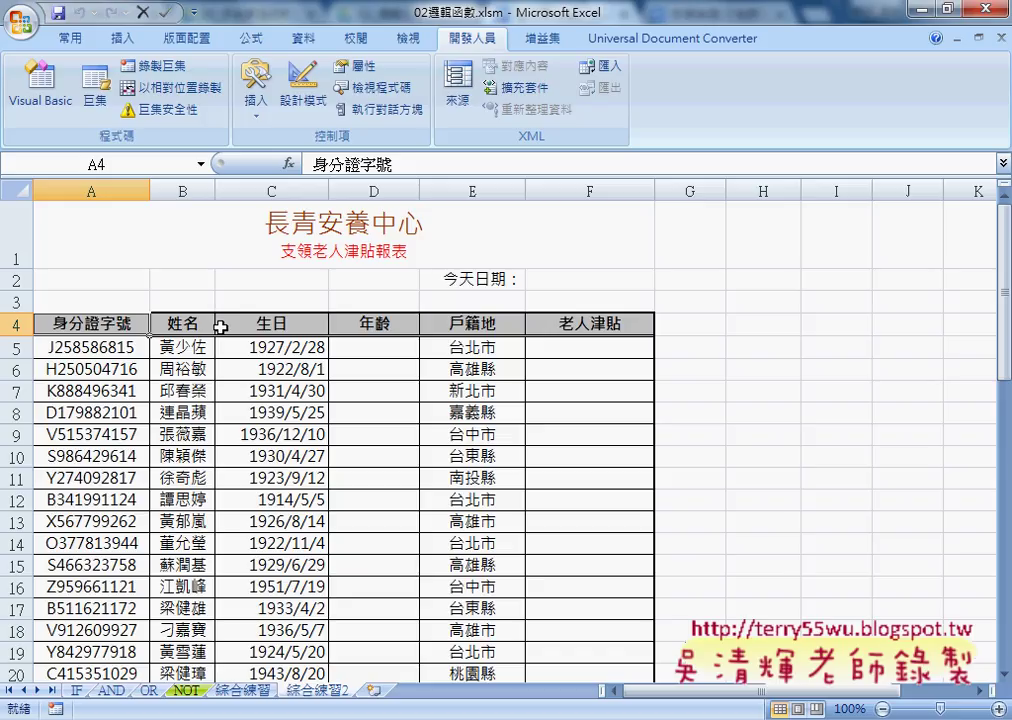
pyautogui.click(188, 326)
pyautogui.click(258, 324)
pyautogui.click(381, 325)
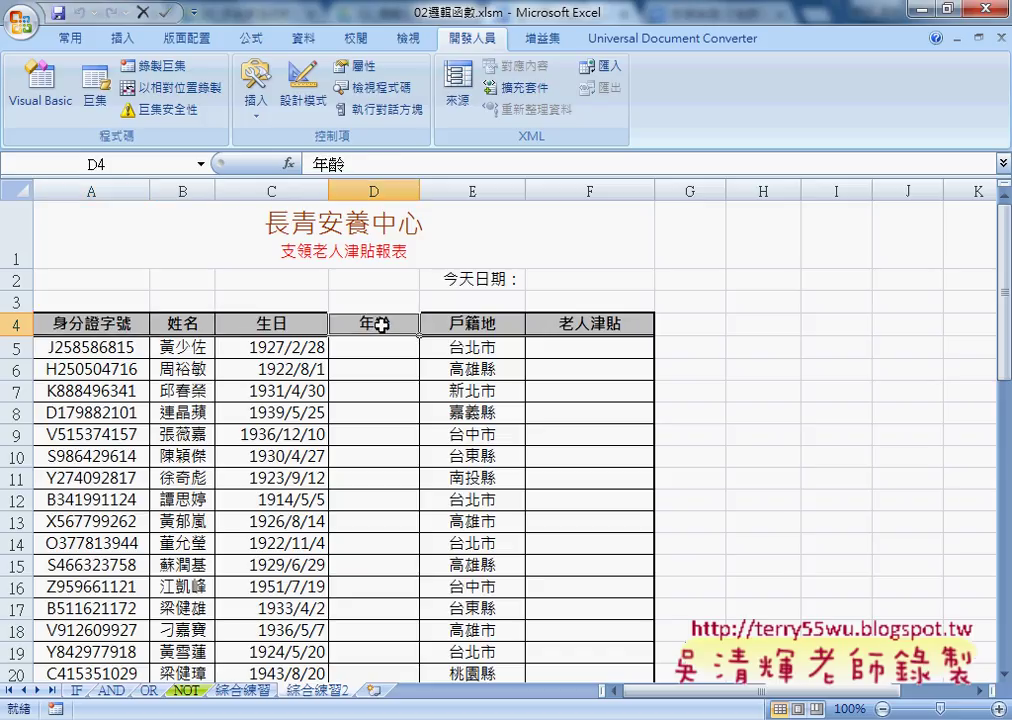
pyautogui.click(460, 325)
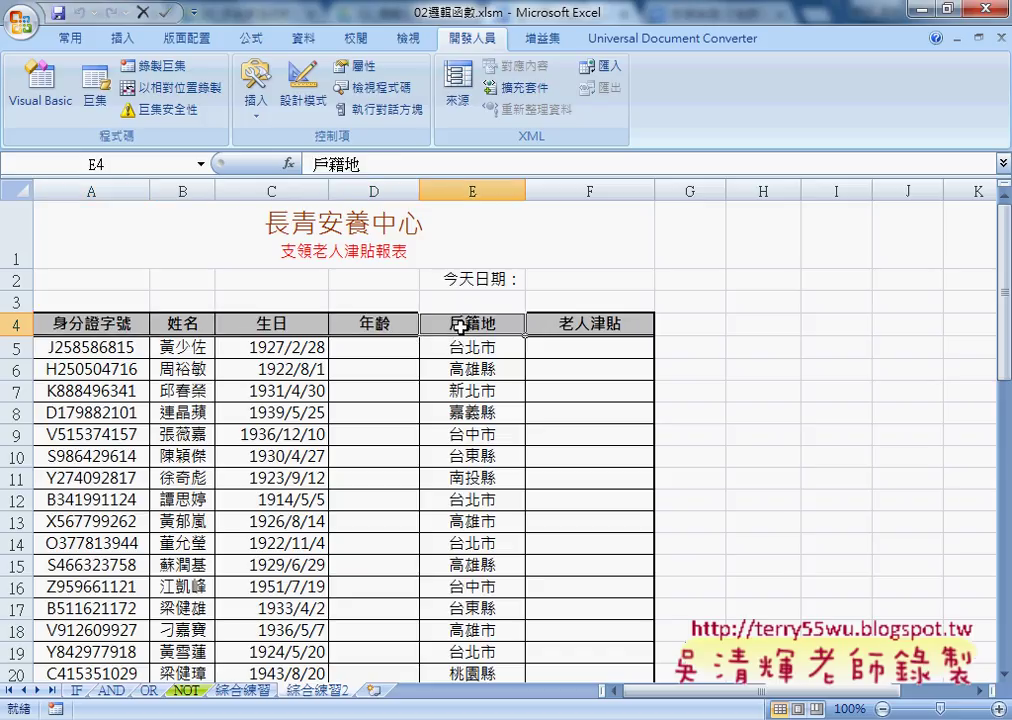
pyautogui.click(590, 326)
pyautogui.scroll(-1, 568, 376)
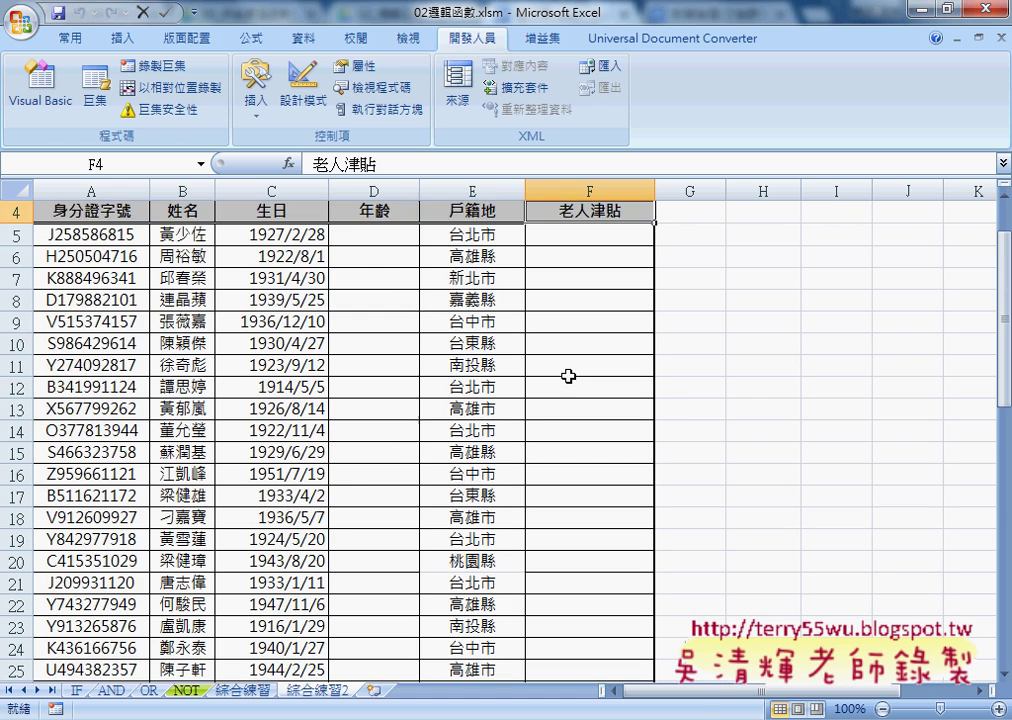
pyautogui.scroll(-2, 568, 376)
pyautogui.scroll(-2, 568, 376)
pyautogui.scroll(-2, 568, 376)
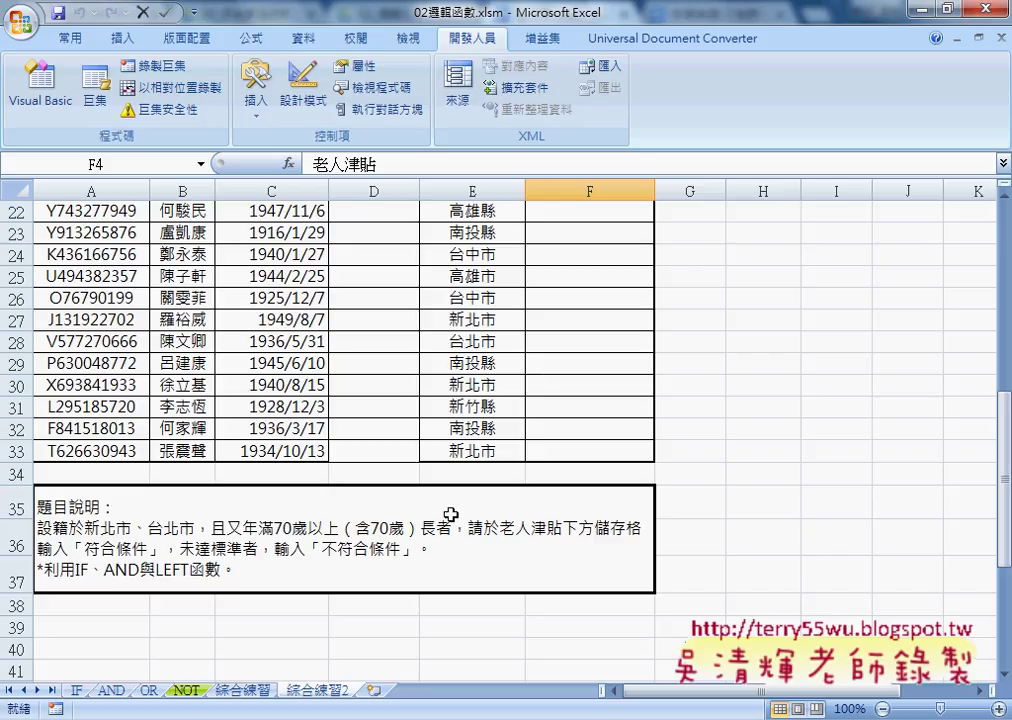
pyautogui.click(250, 691)
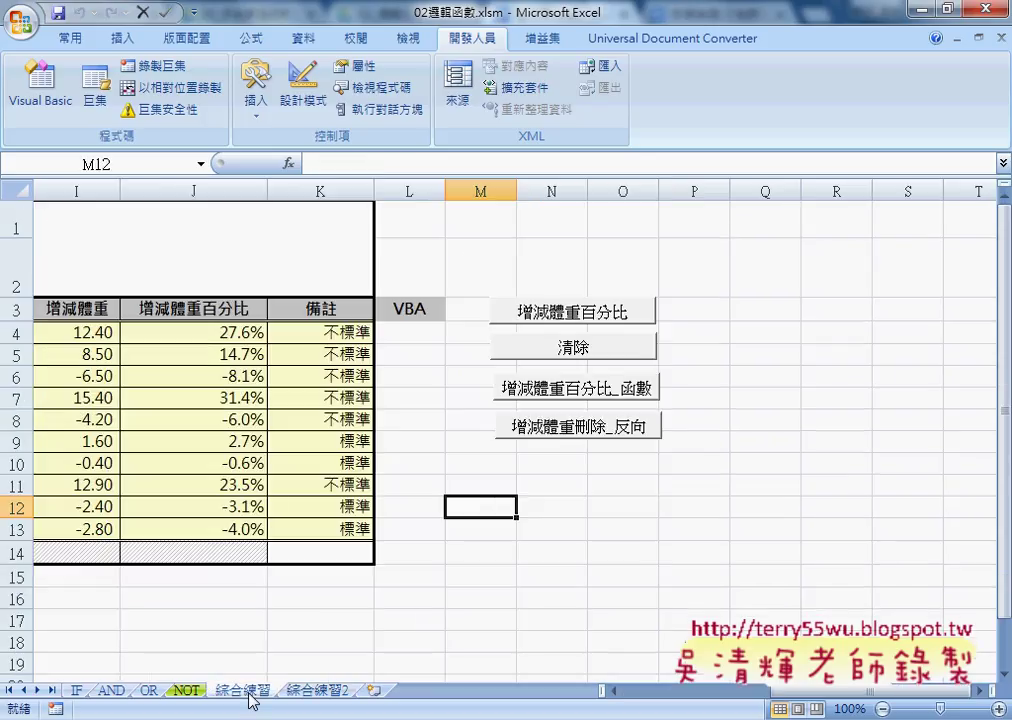